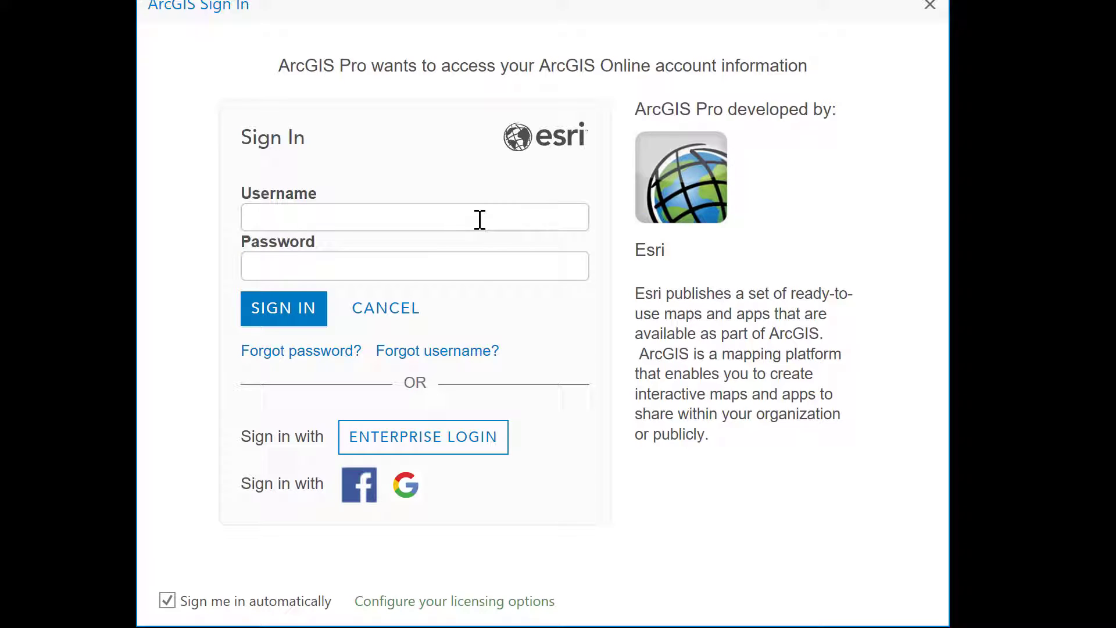
Sign in to ArcGIS Online with the account's username and password.
{"action": "type", "text": "gisuser"}
{"action": "left_click", "coordinate": [369, 256]}
{"action": "type", "text": "************"}
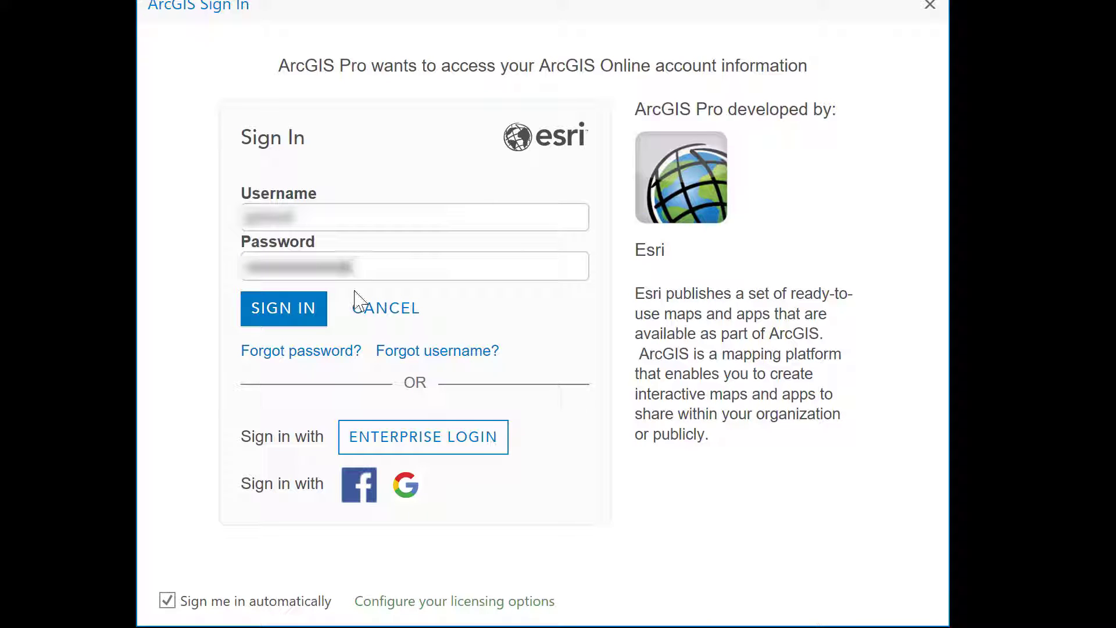
{"action": "left_click", "coordinate": [308, 321]}
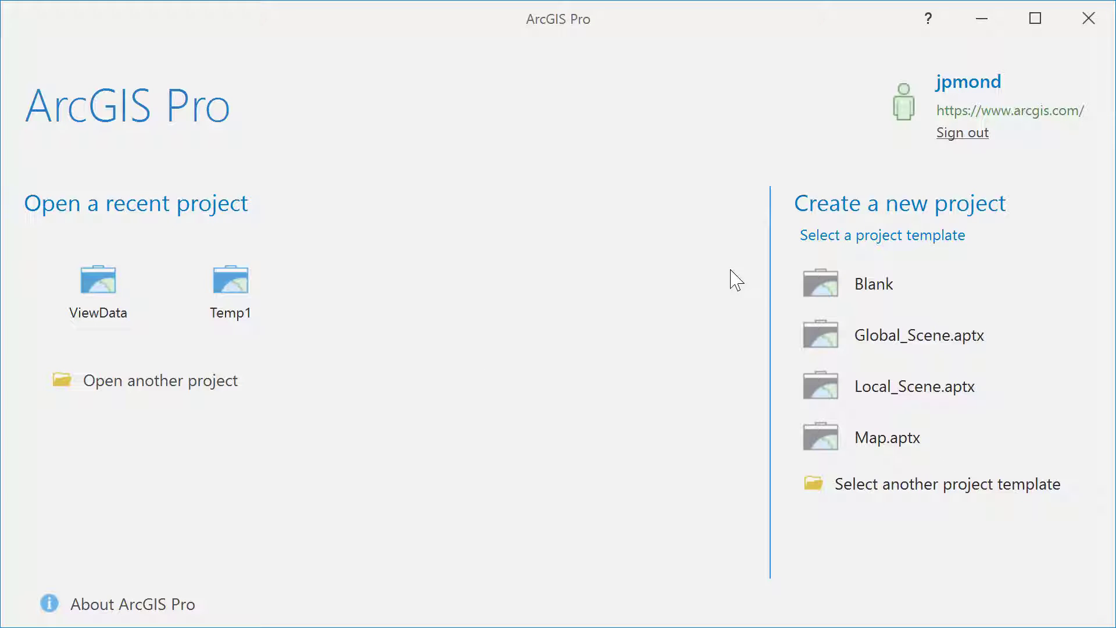
Start a new Map-template project and name it DemoProject.
{"action": "left_click", "coordinate": [826, 443]}
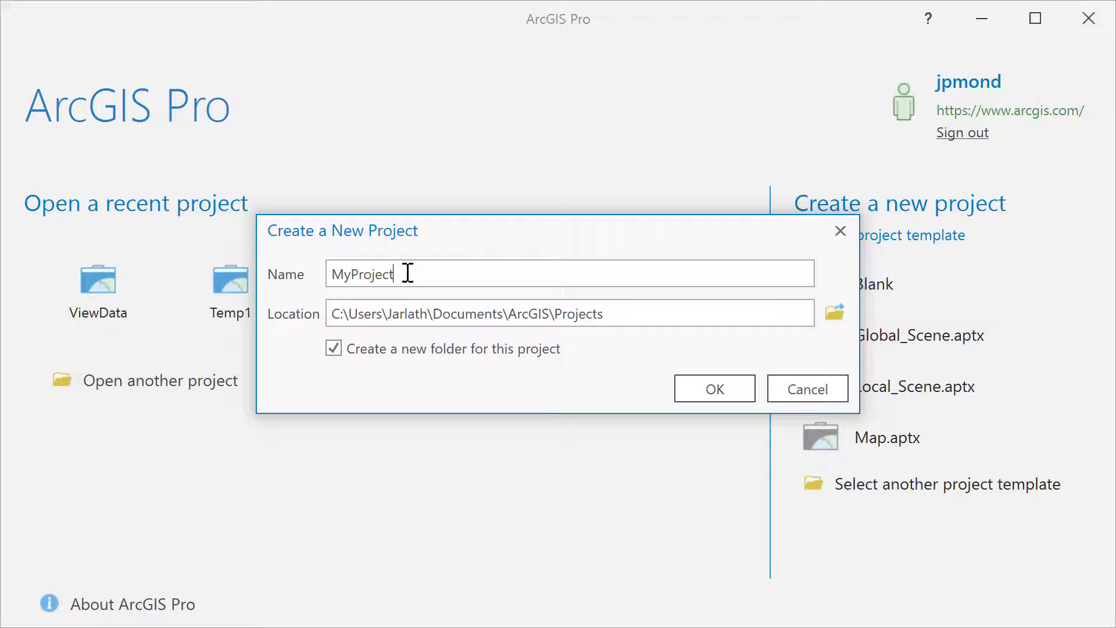
{"action": "left_click_drag", "start_coordinate": [407, 274], "coordinate": [327, 275]}
{"action": "type", "text": "DemoProject"}
Set the project location to UVM SAL\Videos\GIS\GettingStarted_ArcGISPro.
{"action": "left_click", "coordinate": [841, 315]}
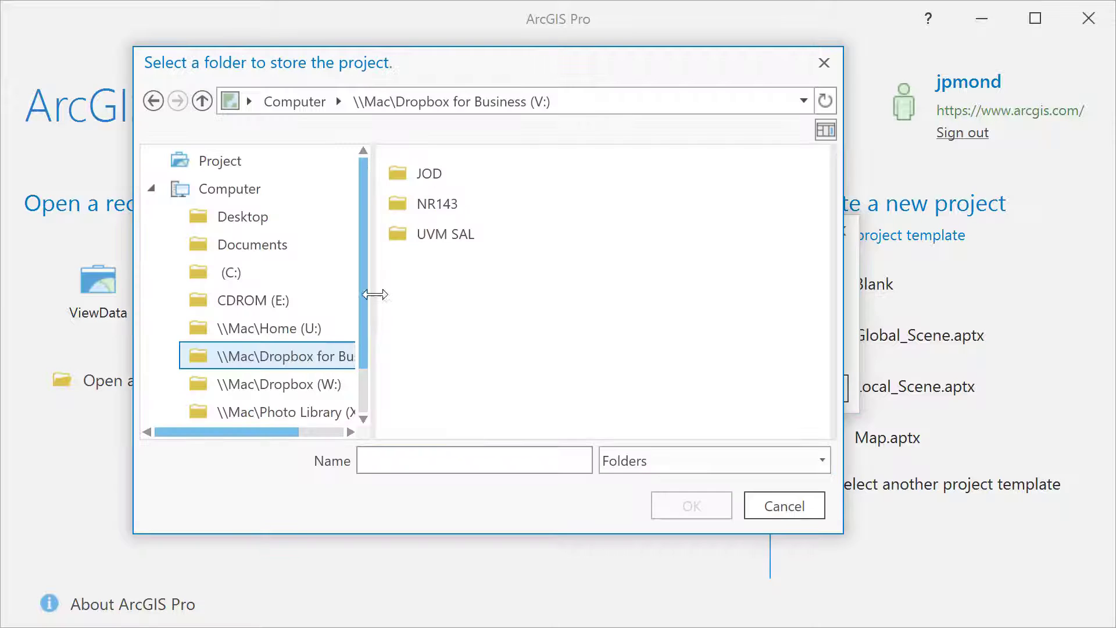
{"action": "left_click", "coordinate": [419, 239]}
{"action": "double_click", "coordinate": [418, 238]}
{"action": "double_click", "coordinate": [424, 269]}
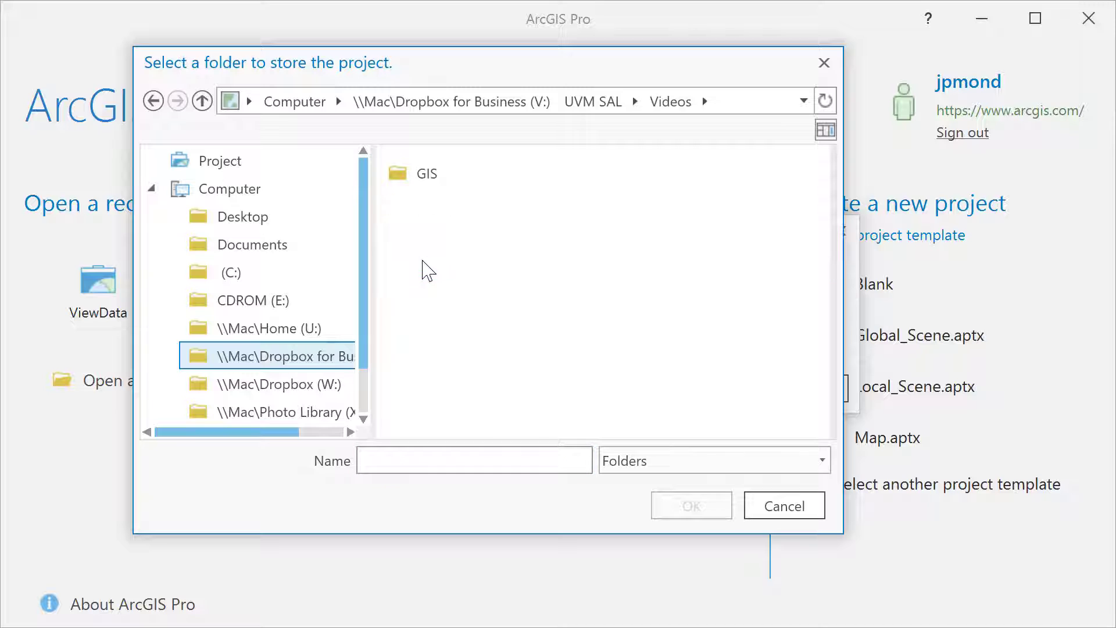
{"action": "double_click", "coordinate": [427, 173]}
{"action": "left_click", "coordinate": [465, 173]}
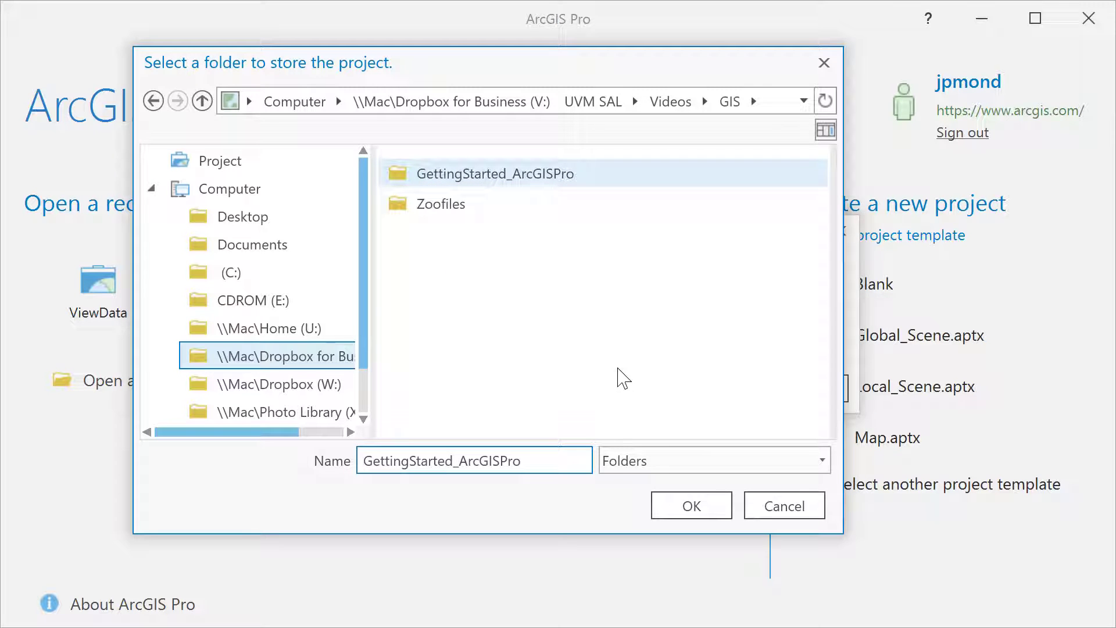
{"action": "left_click", "coordinate": [692, 506]}
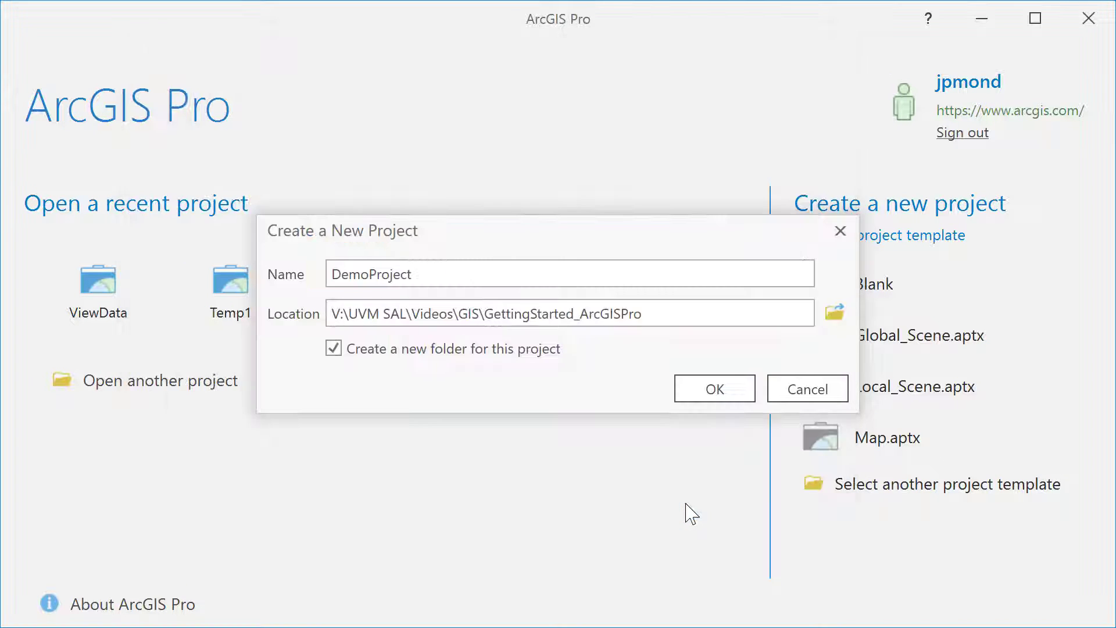
Create the project and switch its basemap to Imagery with Labels.
{"action": "left_click", "coordinate": [717, 390]}
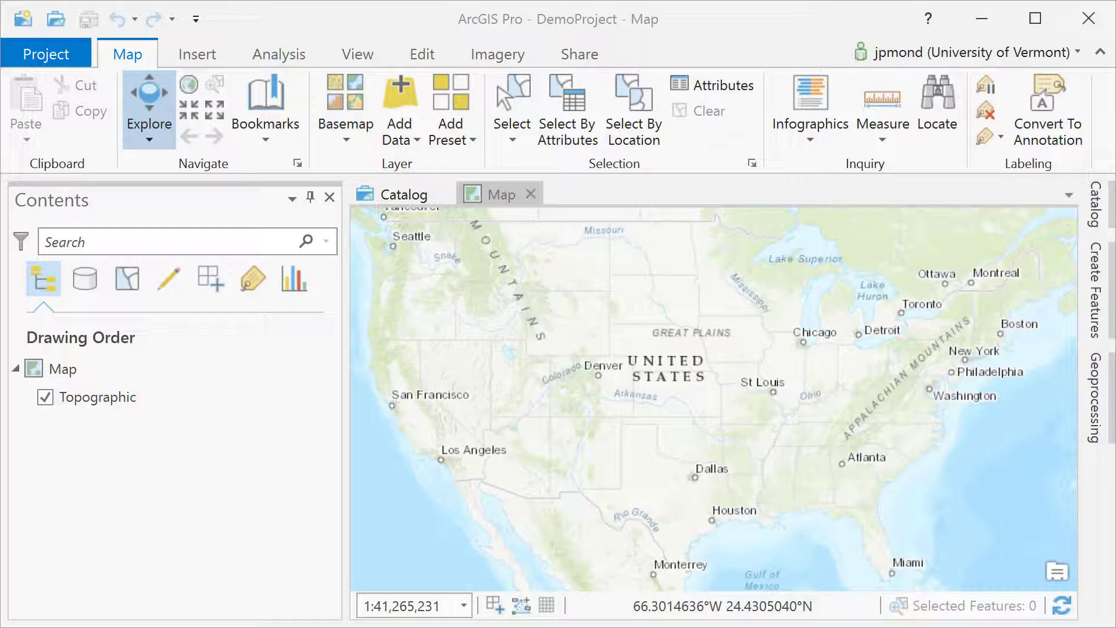
{"action": "left_click", "coordinate": [348, 142]}
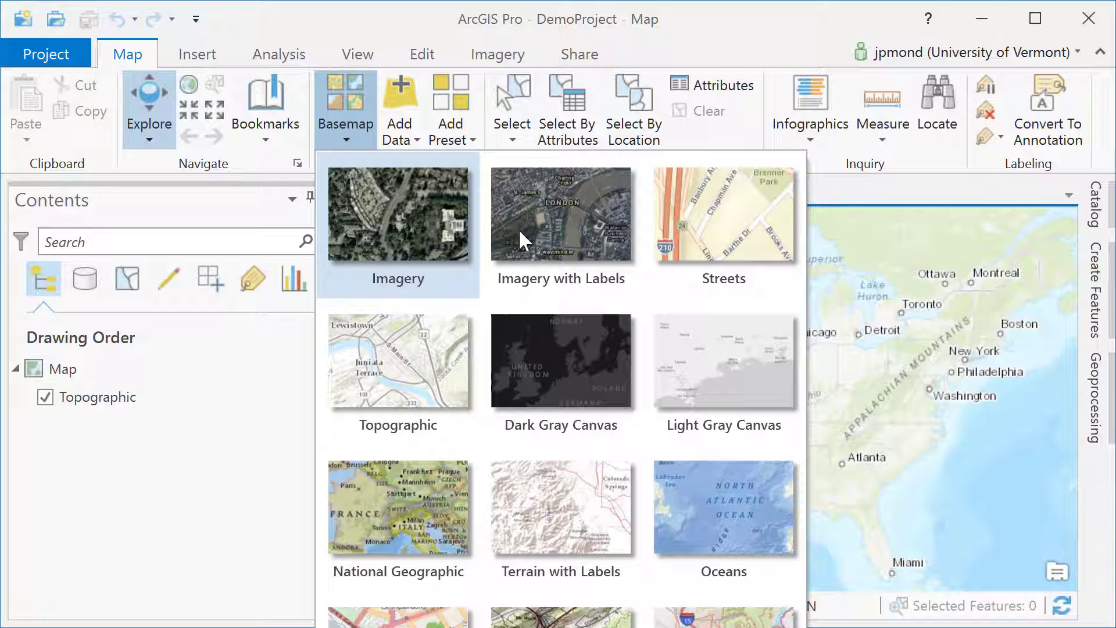
{"action": "left_click", "coordinate": [548, 235]}
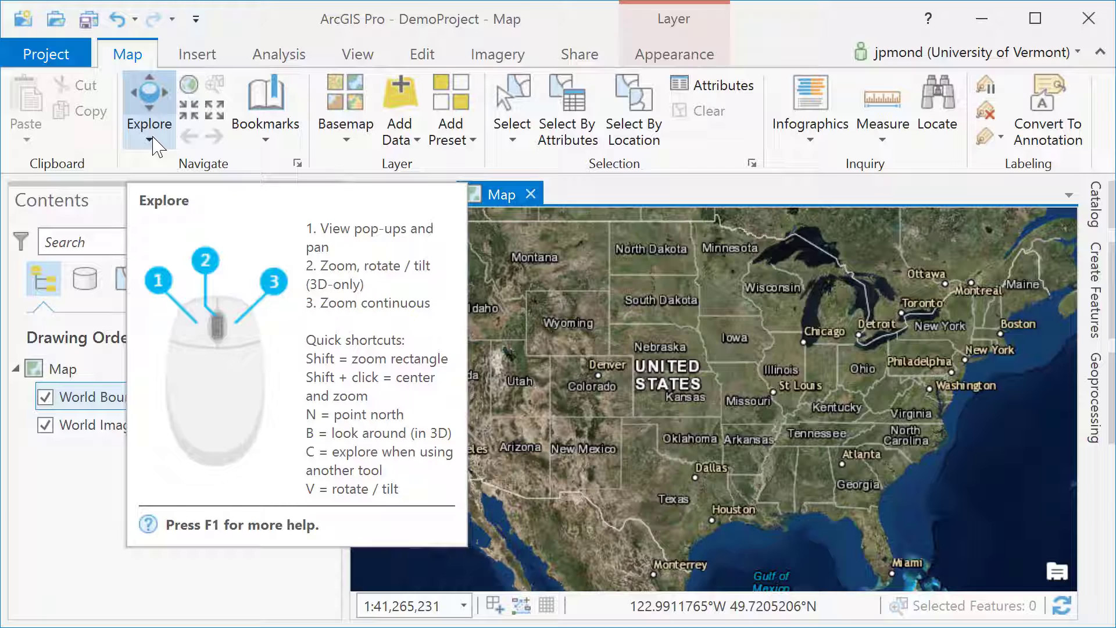
Pan and zoom the map to central Vermont around Montpelier.
{"action": "left_click_drag", "start_coordinate": [967, 328], "coordinate": [712, 365]}
{"action": "scroll", "coordinate": [740, 361], "scroll_direction": "up", "scroll_amount": 3}
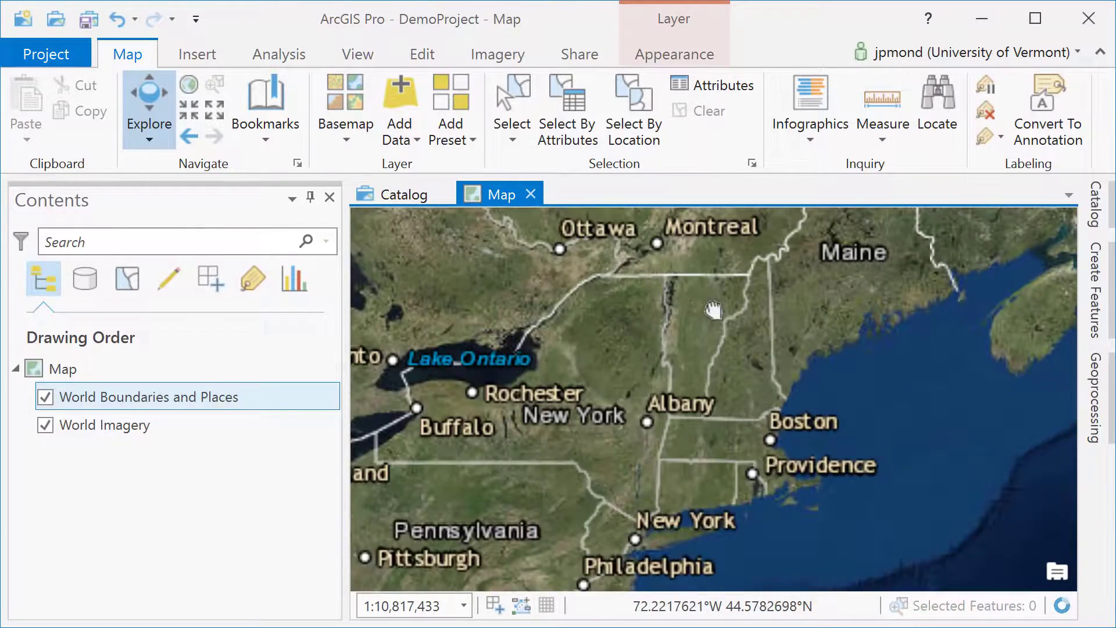
{"action": "left_click_drag", "start_coordinate": [709, 312], "coordinate": [650, 336]}
{"action": "scroll", "coordinate": [628, 362], "scroll_direction": "up", "scroll_amount": 5}
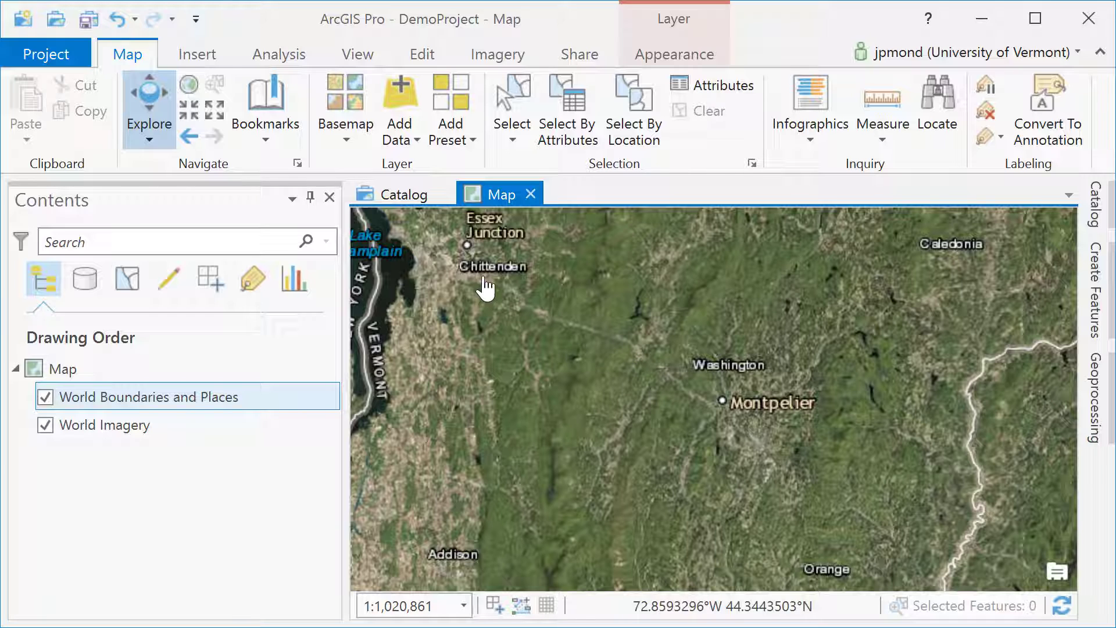
Dock the Catalog pane and expand Folders to show DemoProject.gdb, Map.gdb and DemoProject.tbx.
{"action": "left_click", "coordinate": [418, 142]}
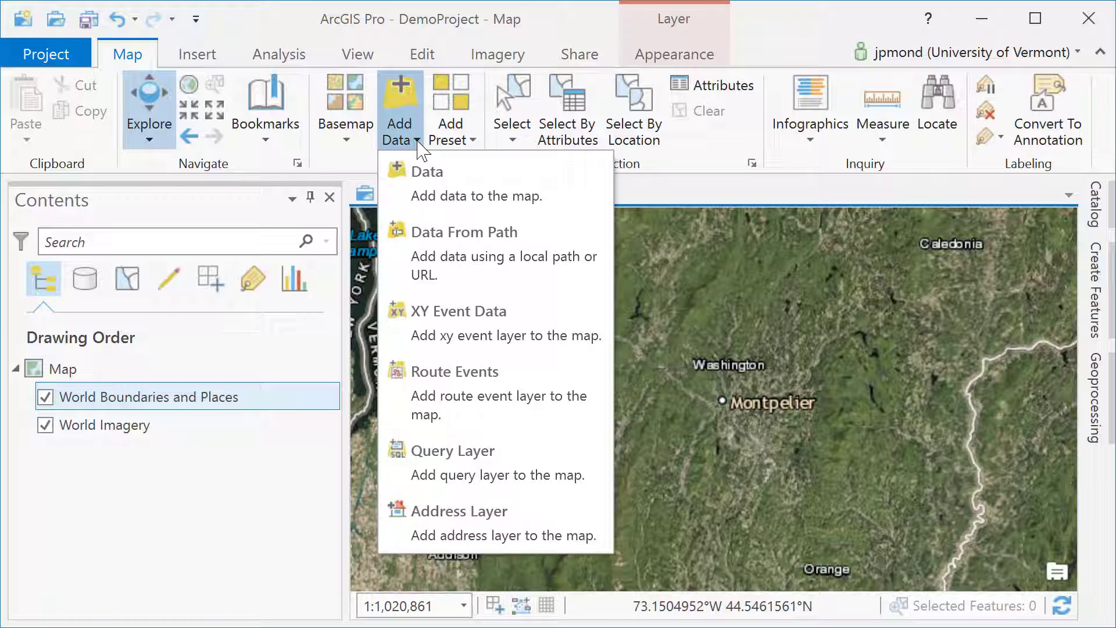
{"action": "left_click", "coordinate": [419, 142]}
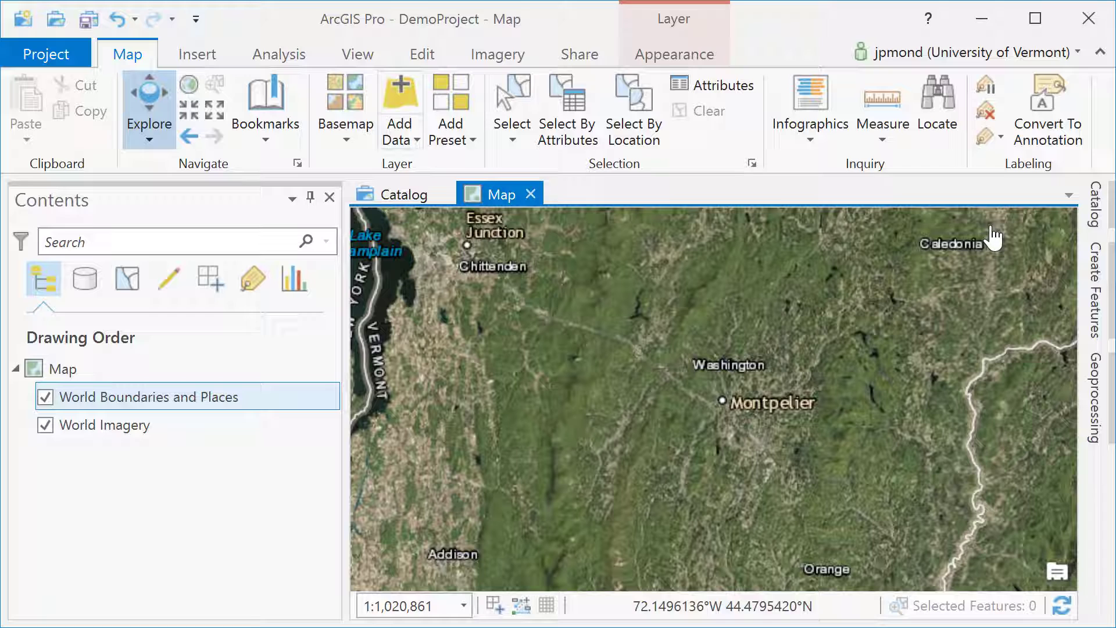
{"action": "left_click", "coordinate": [1104, 215]}
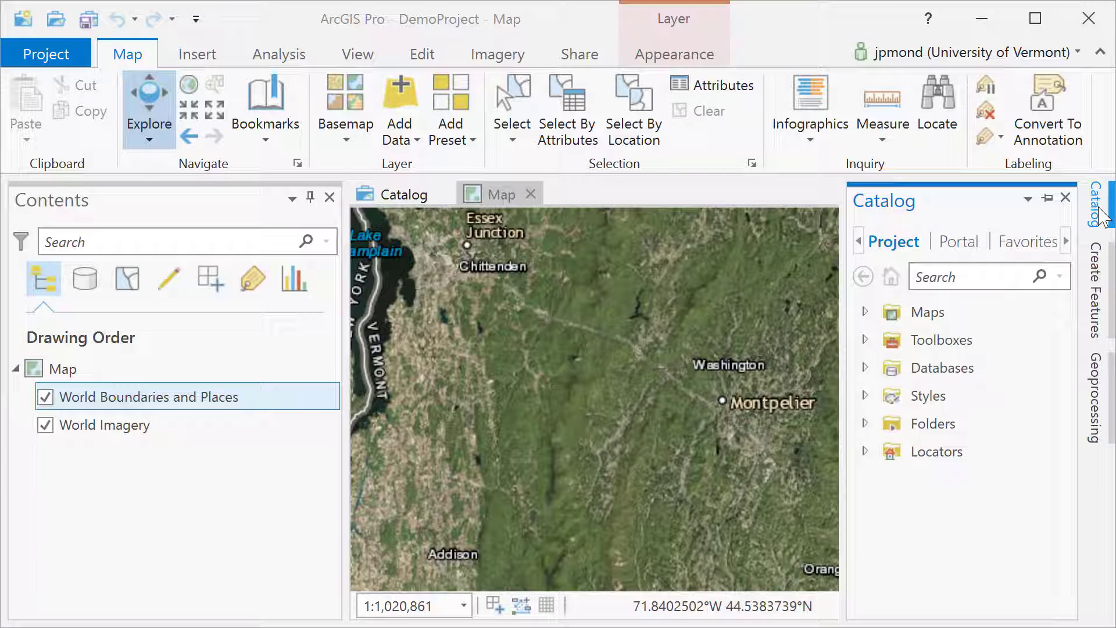
{"action": "left_click", "coordinate": [1047, 197]}
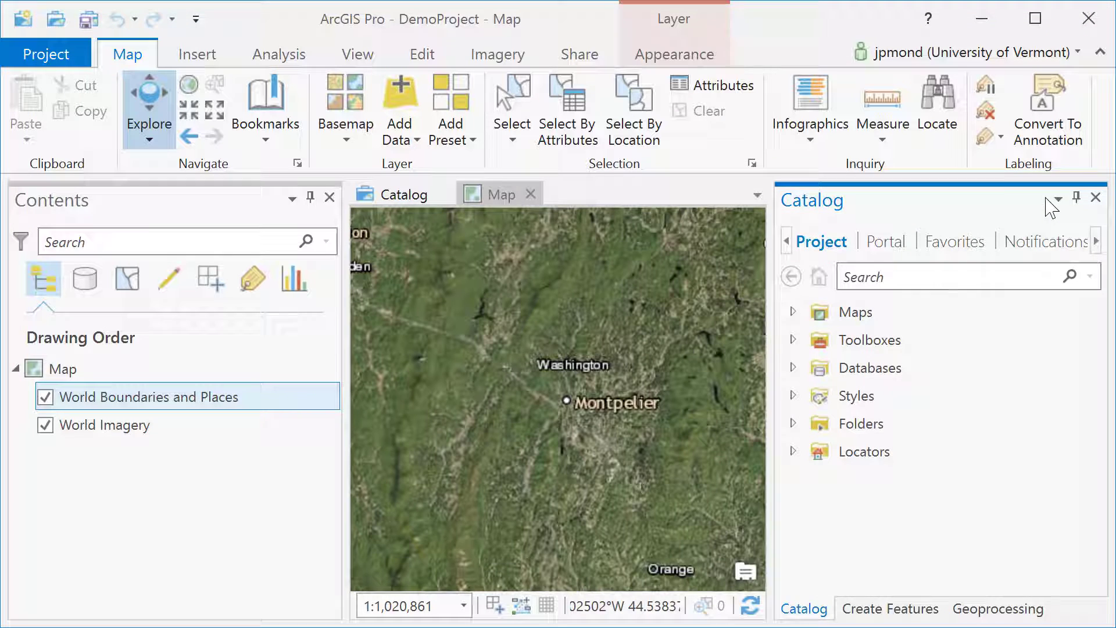
{"action": "left_click", "coordinate": [794, 423]}
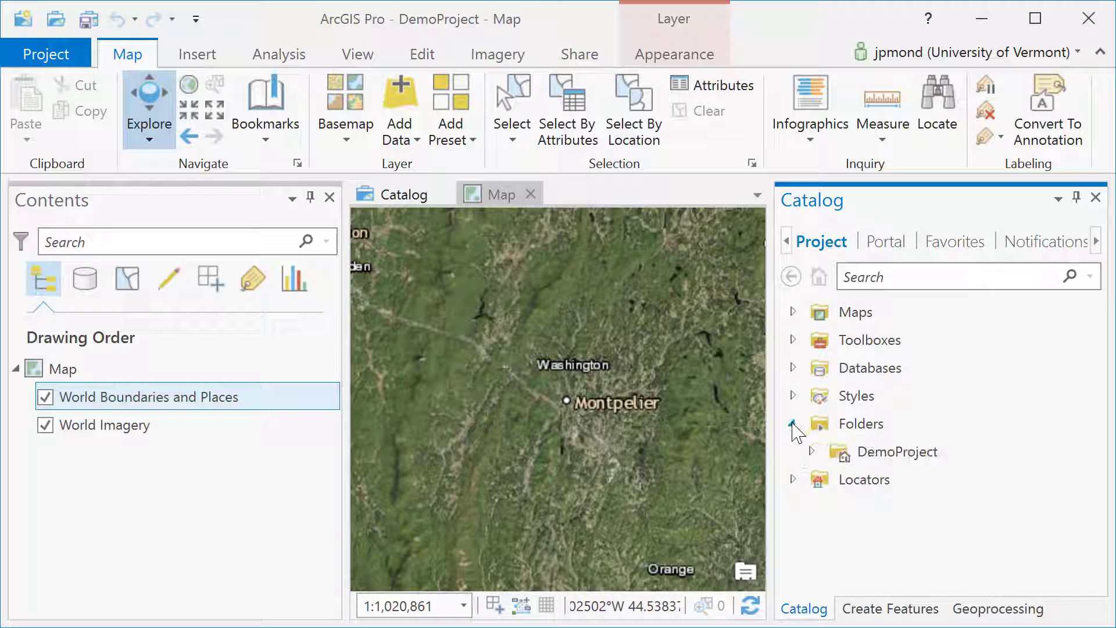
{"action": "left_click", "coordinate": [812, 451]}
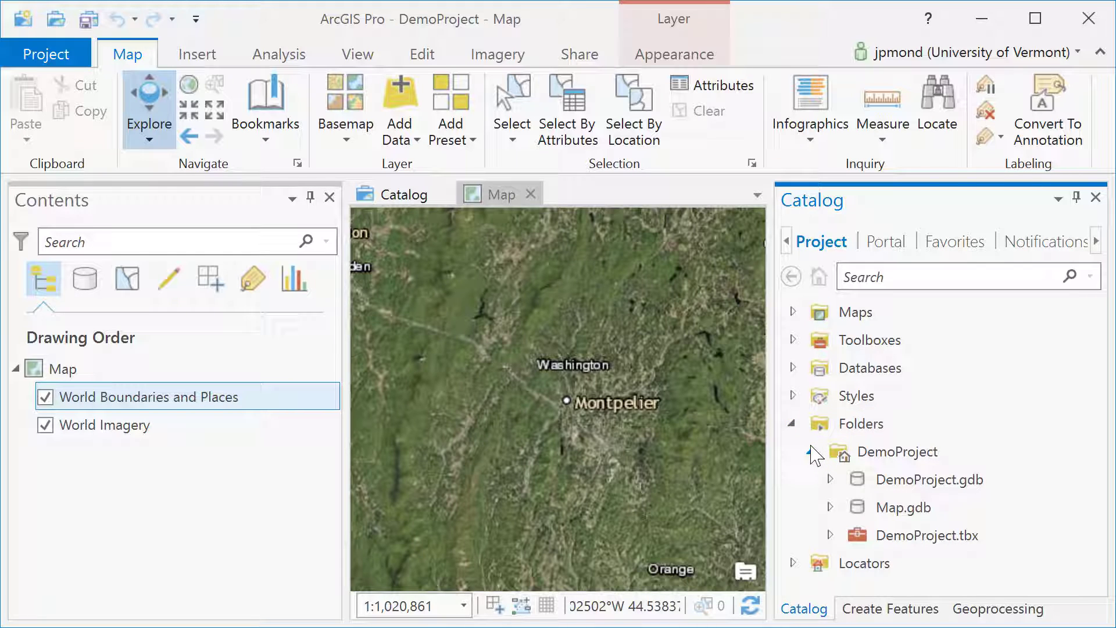
{"action": "left_click", "coordinate": [853, 427]}
Add a folder connection to Z:\Courses\NR143\Temp.
{"action": "right_click", "coordinate": [855, 431]}
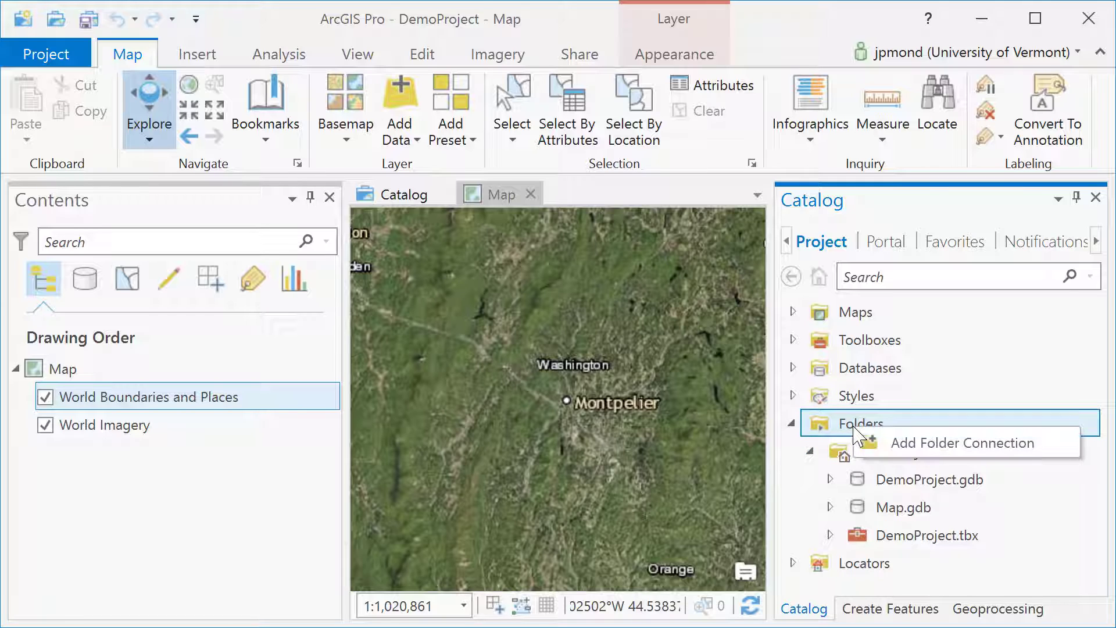
{"action": "left_click", "coordinate": [873, 450]}
{"action": "left_click", "coordinate": [368, 422]}
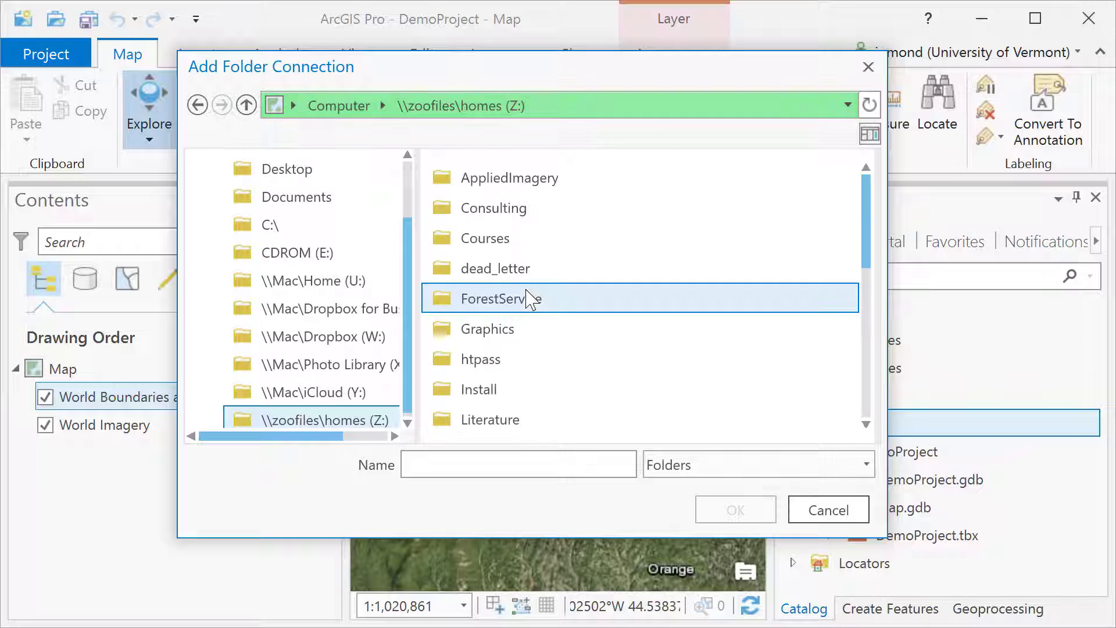
{"action": "double_click", "coordinate": [498, 249]}
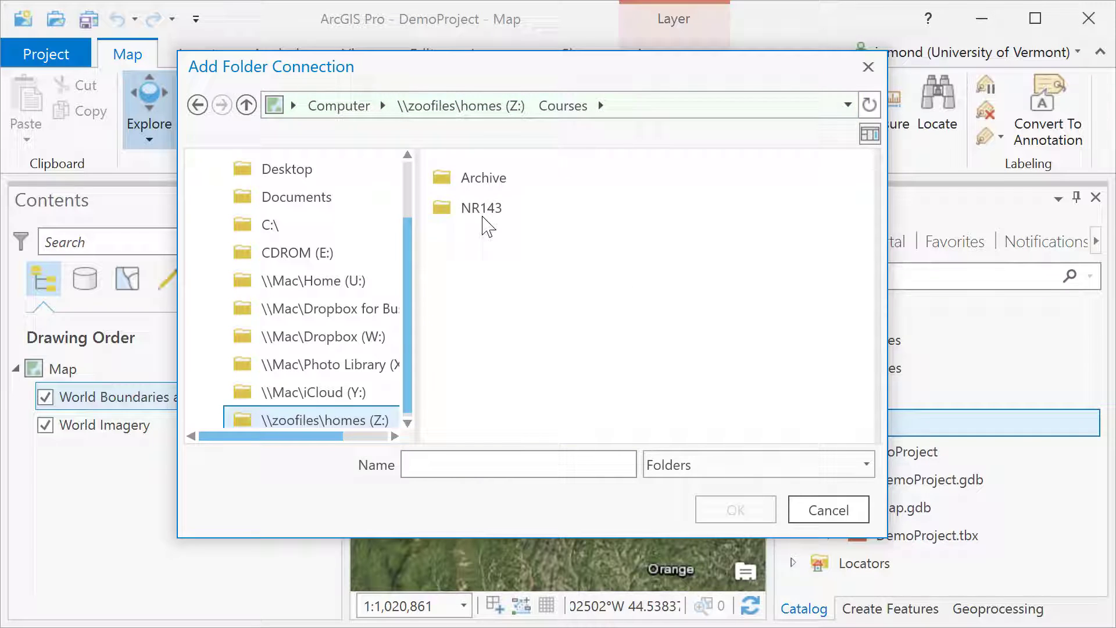
{"action": "double_click", "coordinate": [479, 209]}
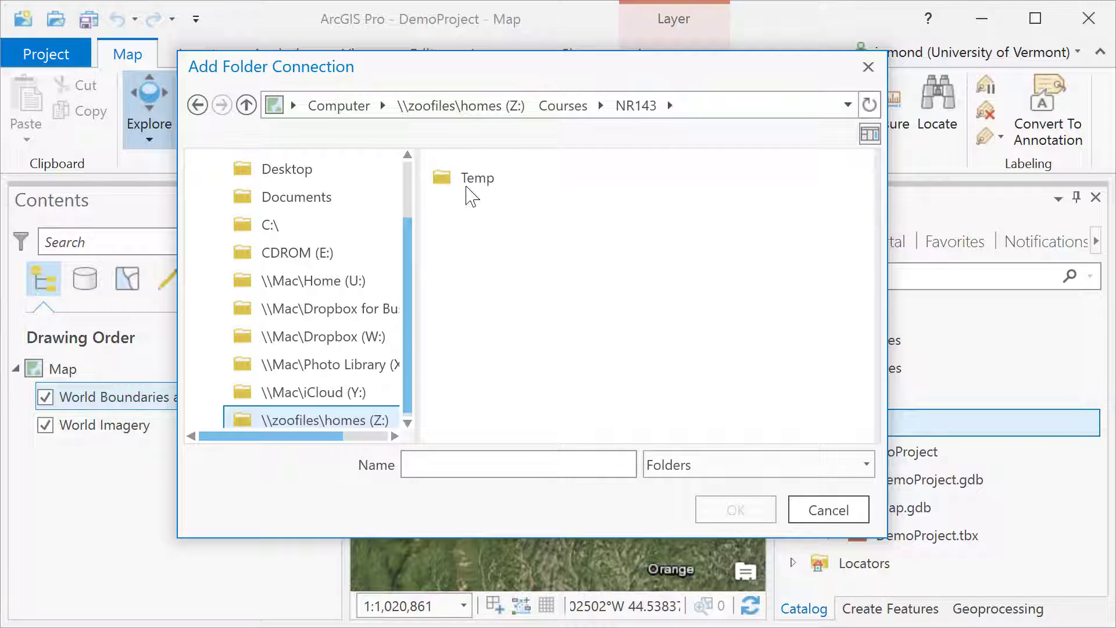
{"action": "left_click", "coordinate": [468, 185]}
{"action": "left_click", "coordinate": [716, 503]}
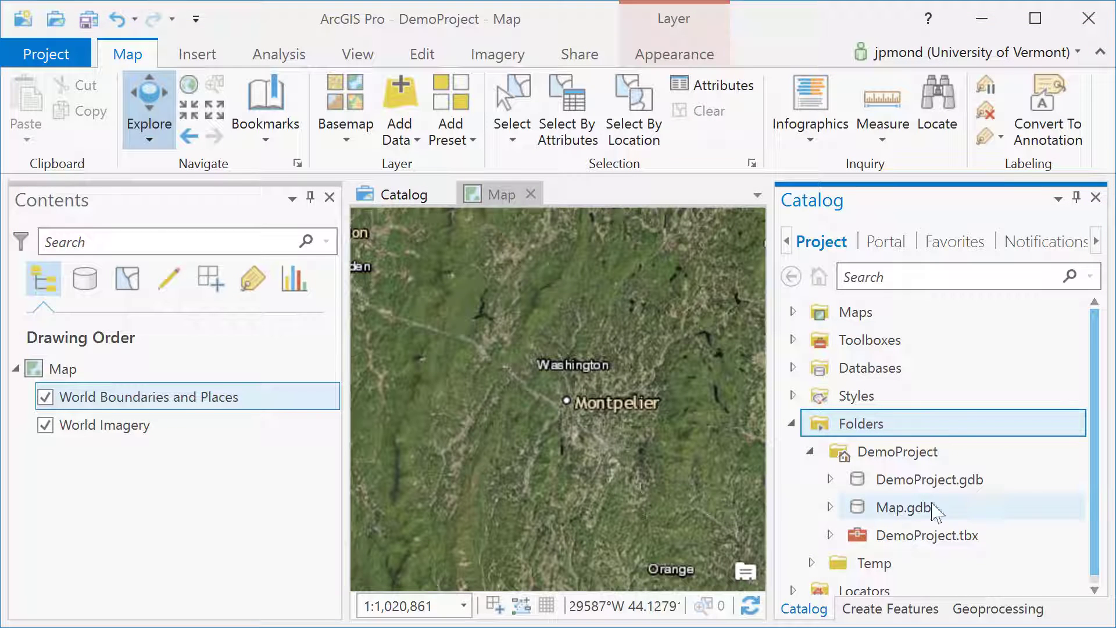
Expand the Temp connection and the Deer_Wintering_Areas entry.
{"action": "left_click", "coordinate": [812, 562]}
{"action": "scroll", "coordinate": [837, 523], "scroll_direction": "down", "scroll_amount": 1}
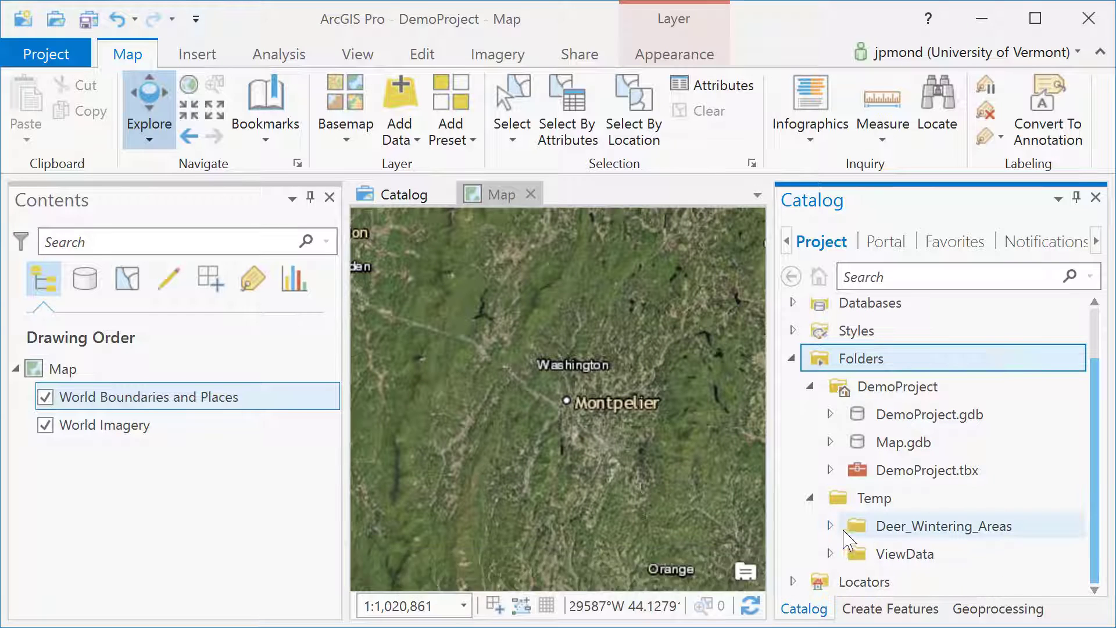
{"action": "left_click", "coordinate": [831, 526]}
Add Deer_Wintering_Areas.shp to the map, hide Catalog, zoom in and identify one polygon.
{"action": "left_click_drag", "start_coordinate": [907, 558], "coordinate": [200, 395]}
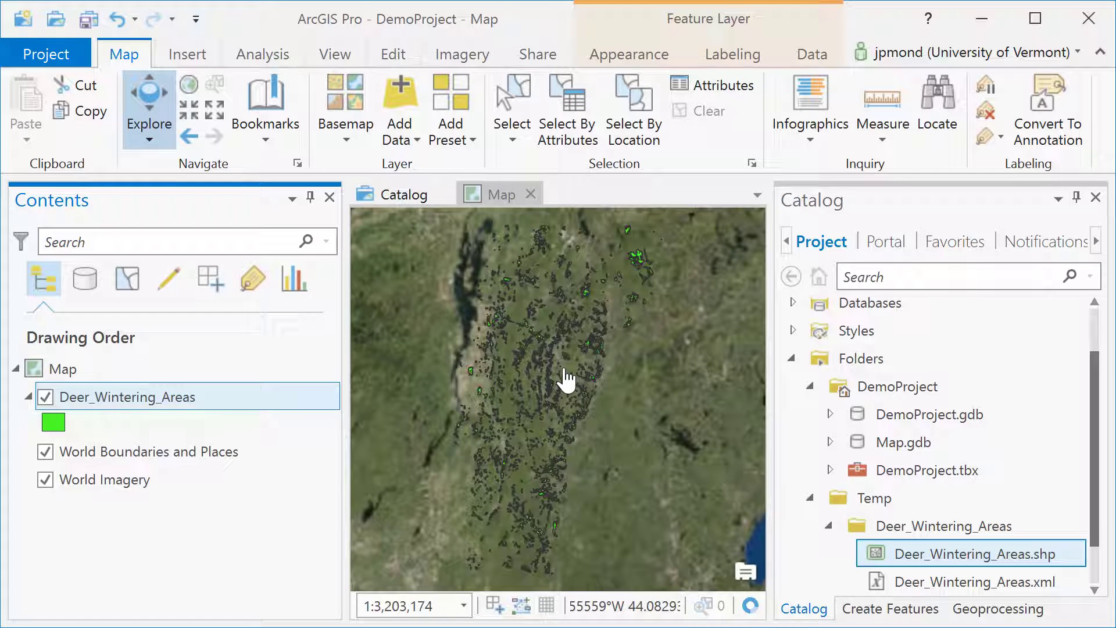
{"action": "left_click", "coordinate": [1076, 197]}
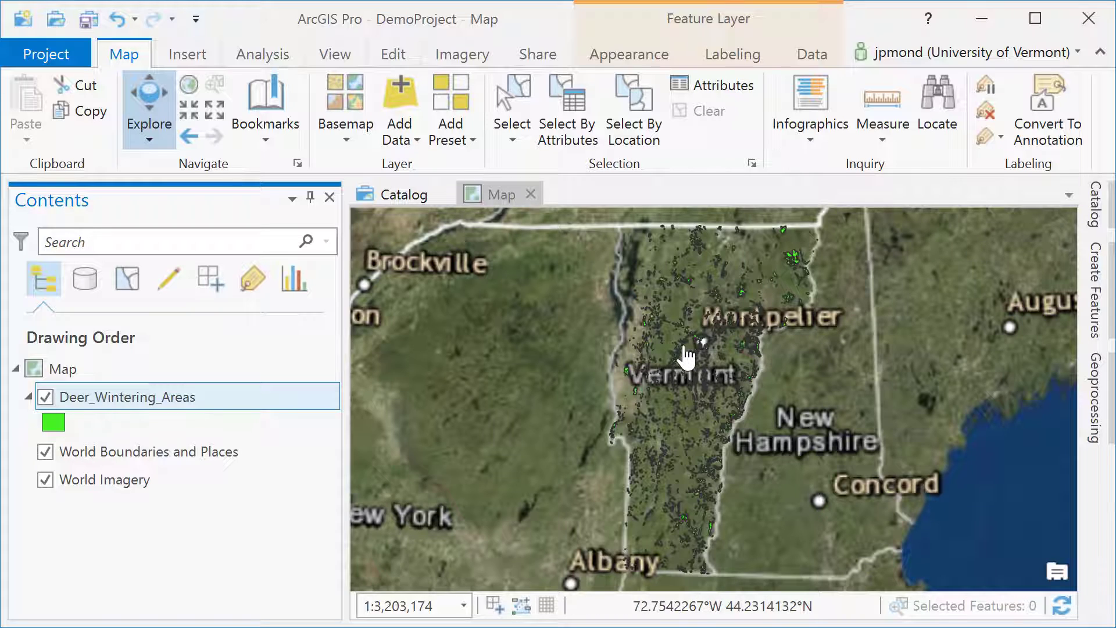
{"action": "scroll", "coordinate": [685, 355], "scroll_direction": "up", "scroll_amount": 4}
{"action": "scroll", "coordinate": [685, 355], "scroll_direction": "up", "scroll_amount": 4}
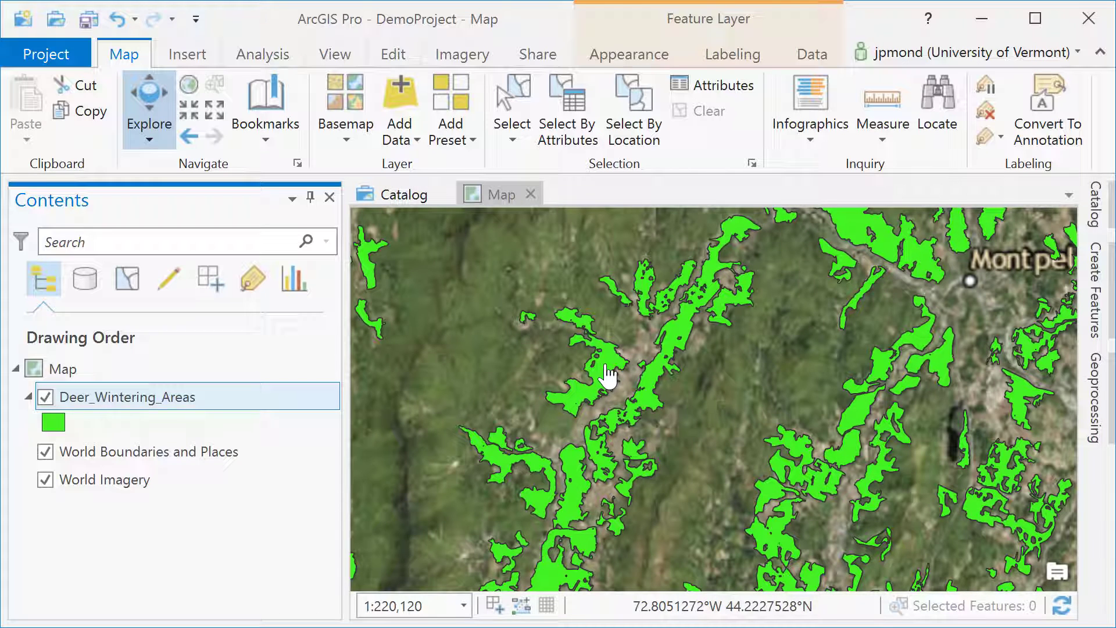
{"action": "left_click", "coordinate": [607, 375]}
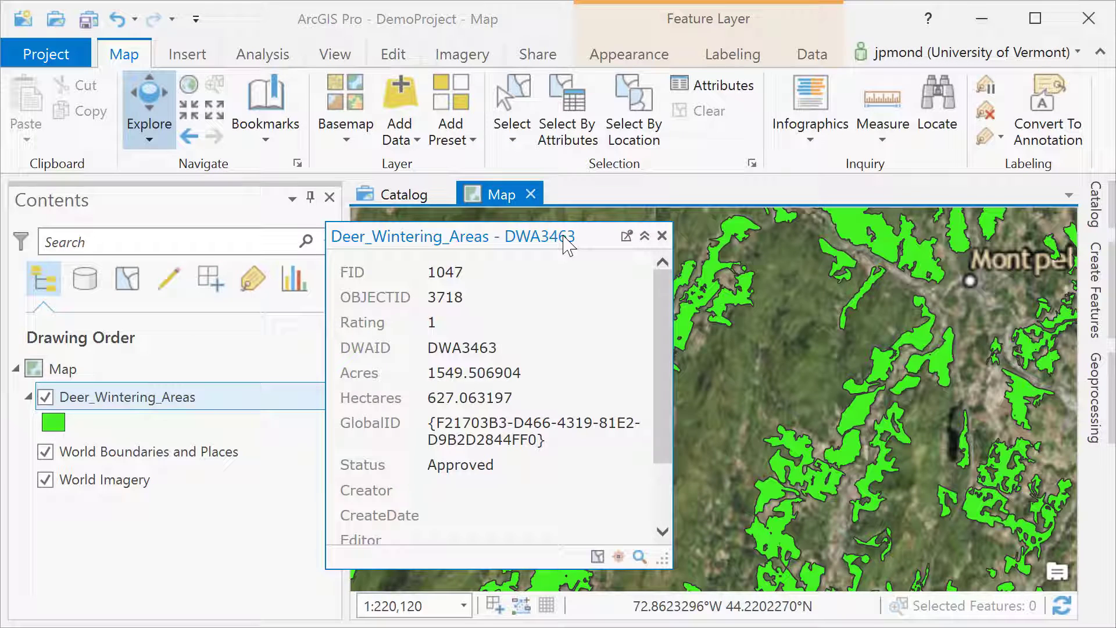
{"action": "left_click", "coordinate": [662, 236]}
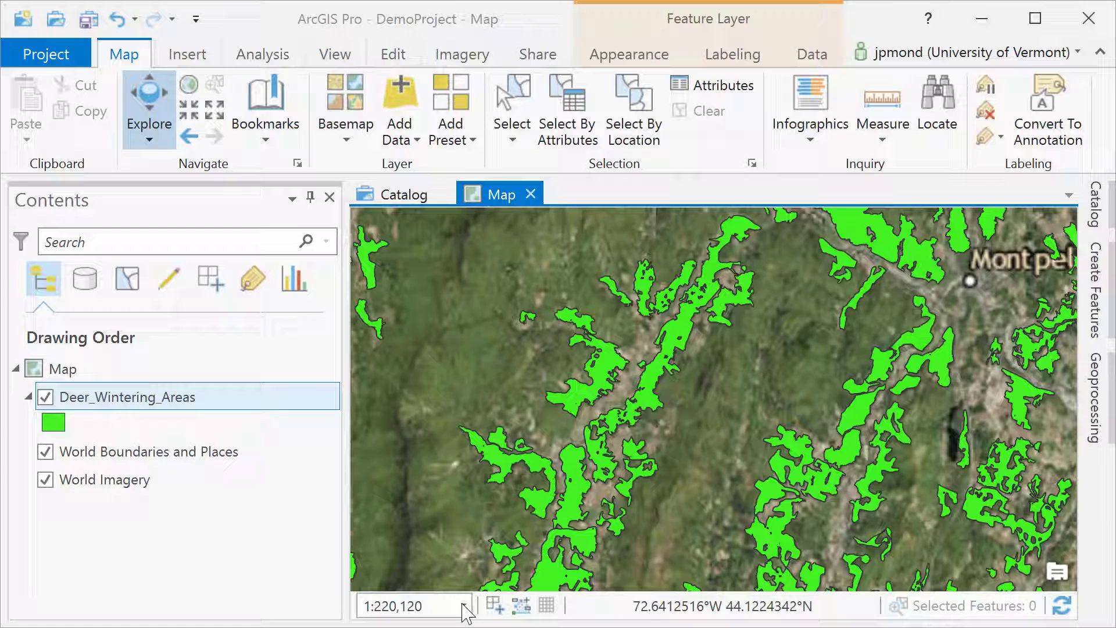
{"action": "left_click", "coordinate": [46, 53]}
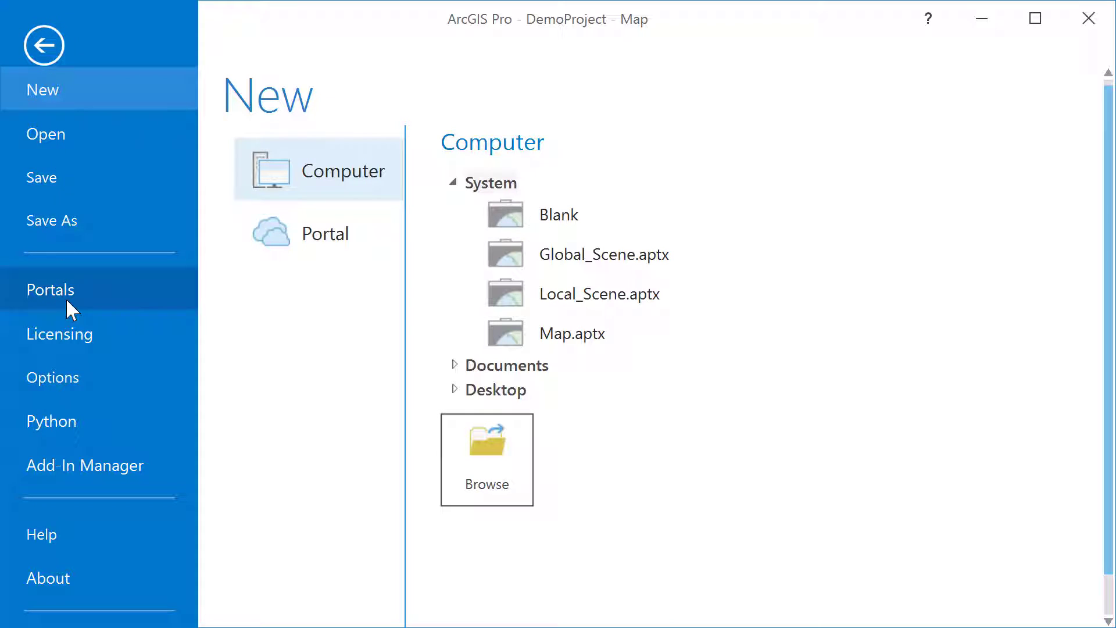
{"action": "left_click", "coordinate": [60, 371]}
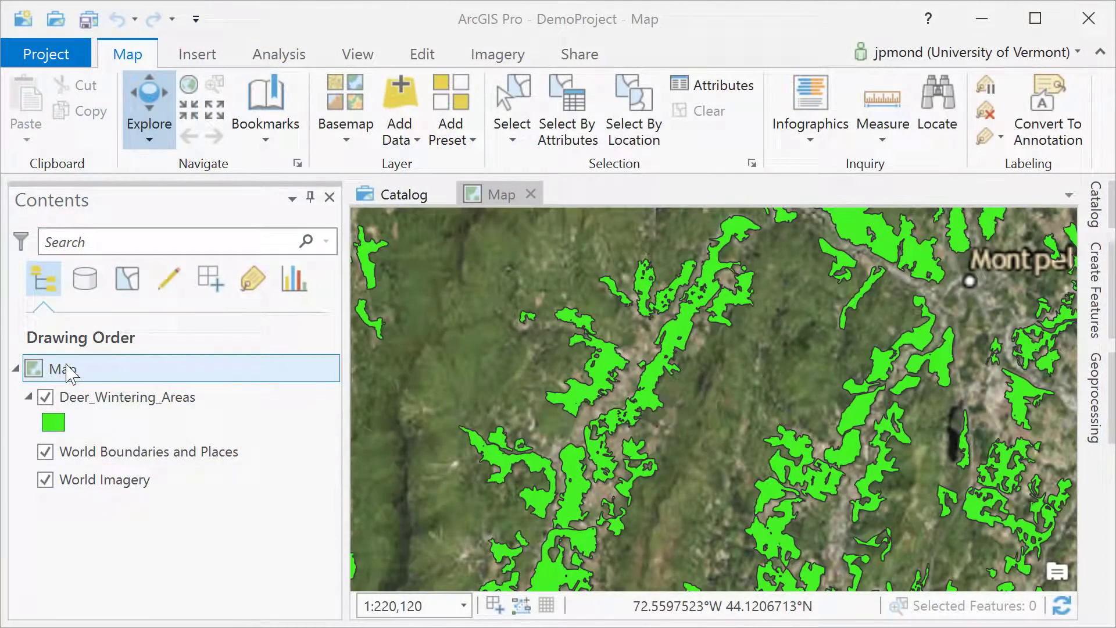
Rename the map to Deer Map.
{"action": "left_click", "coordinate": [64, 372]}
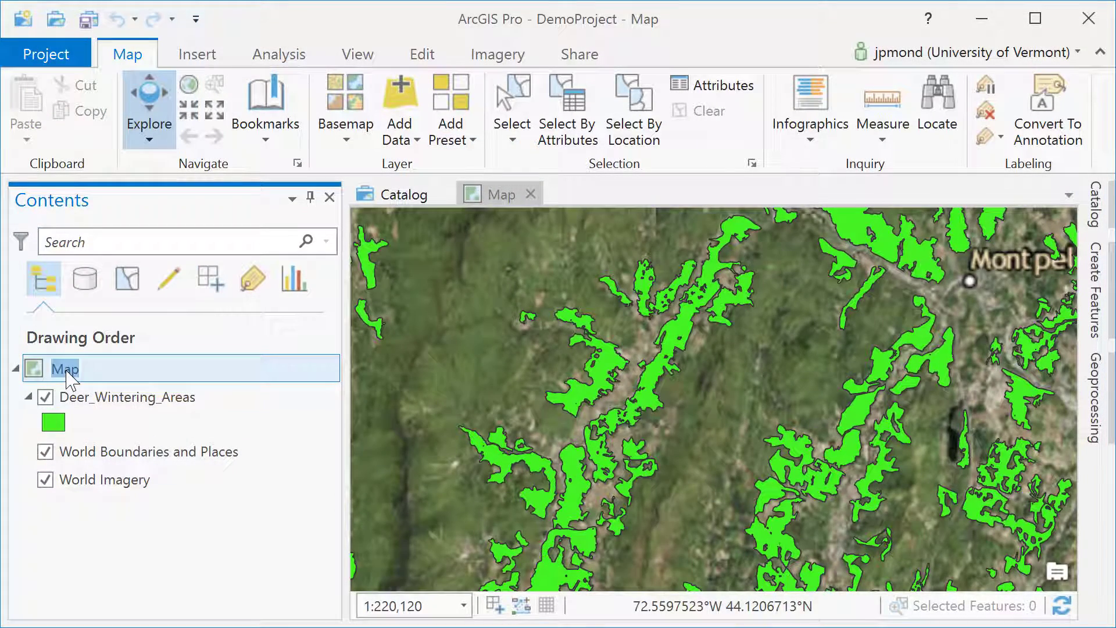
{"action": "type", "text": "Deer Map"}
{"action": "key", "text": "Return"}
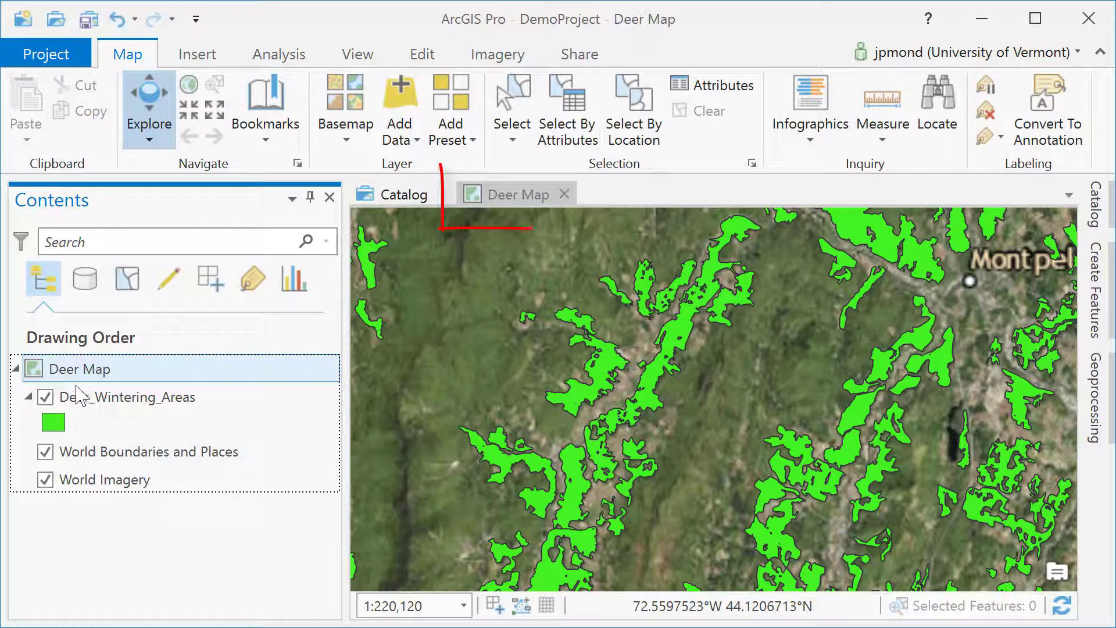
Rename the Deer_Wintering_Areas layer to Deer Wintering Areas.
{"action": "left_click", "coordinate": [84, 405]}
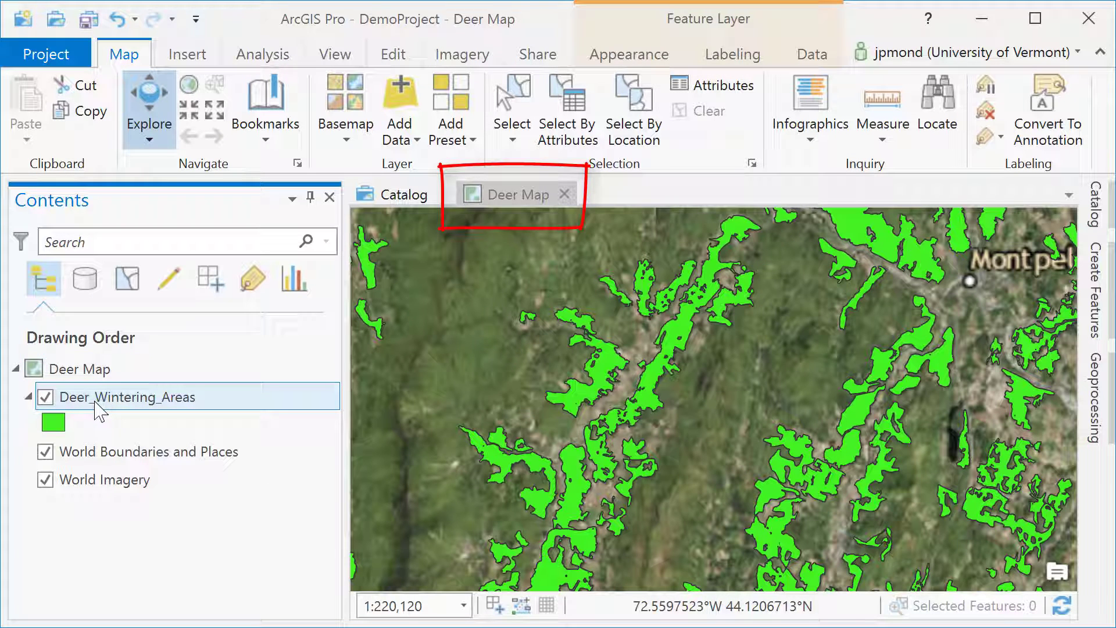
{"action": "left_click", "coordinate": [99, 401]}
{"action": "left_click", "coordinate": [99, 401]}
{"action": "key", "text": "BackSpace"}
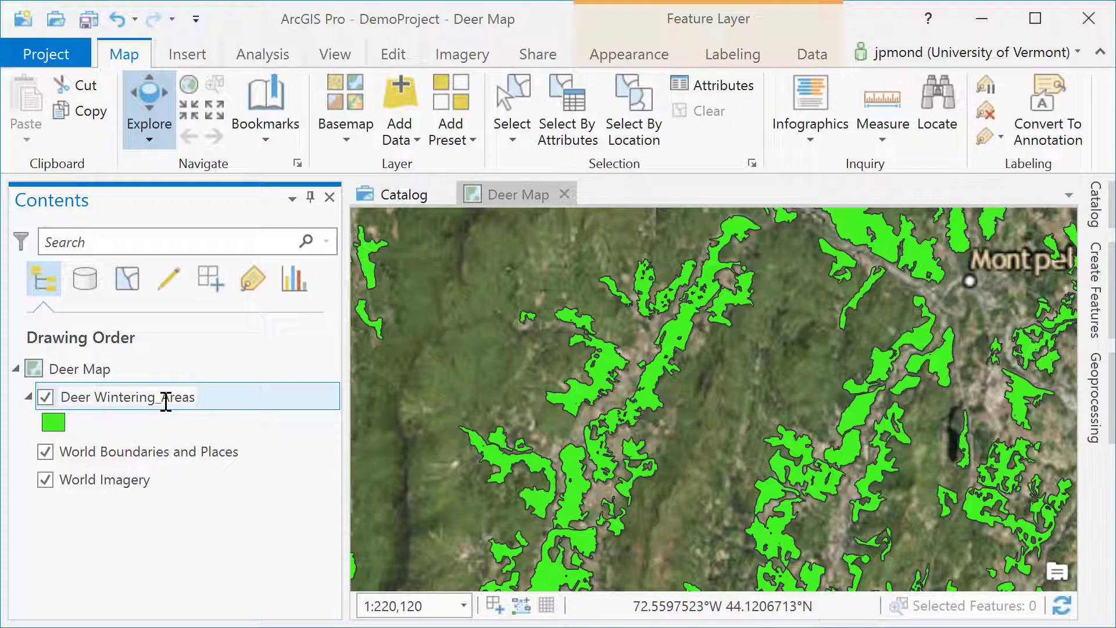
{"action": "key", "text": "BackSpace"}
{"action": "left_click", "coordinate": [169, 423]}
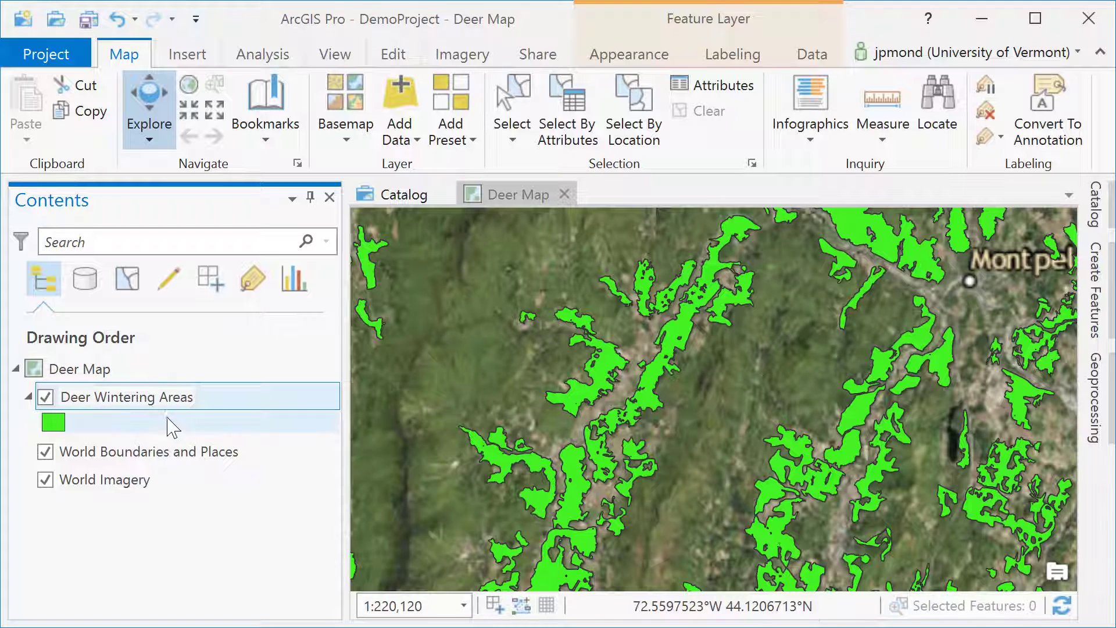
Give the deer polygons a salmon-pink fill with white outlines and apply it.
{"action": "left_click", "coordinate": [53, 422]}
{"action": "left_click", "coordinate": [859, 285]}
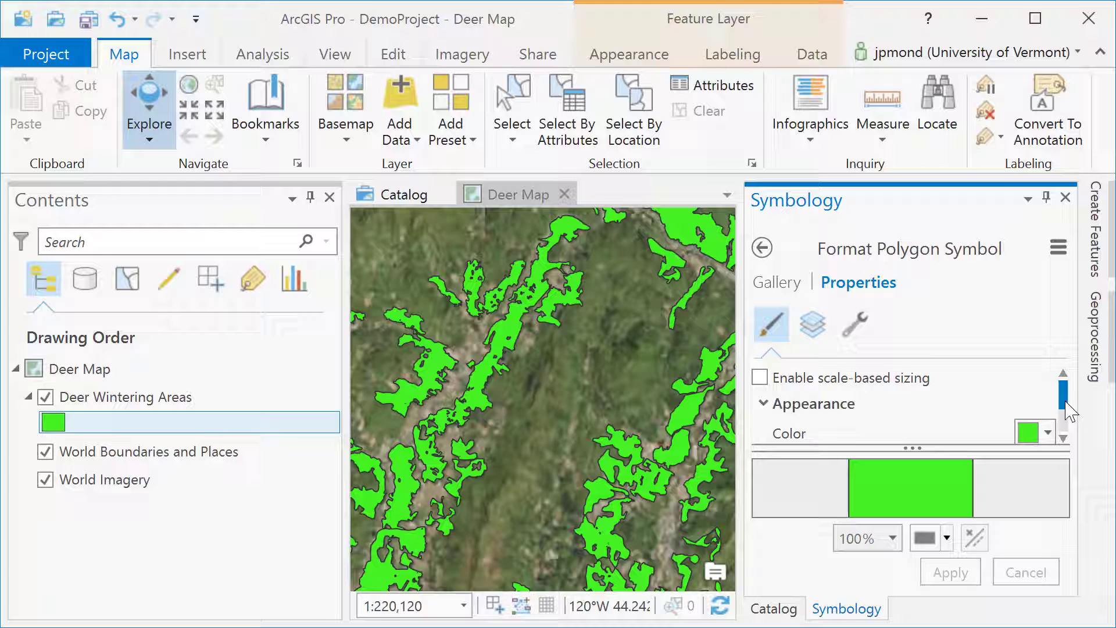
{"action": "scroll", "coordinate": [1069, 410], "scroll_direction": "down", "scroll_amount": 1}
{"action": "scroll", "coordinate": [1068, 414], "scroll_direction": "down", "scroll_amount": 1}
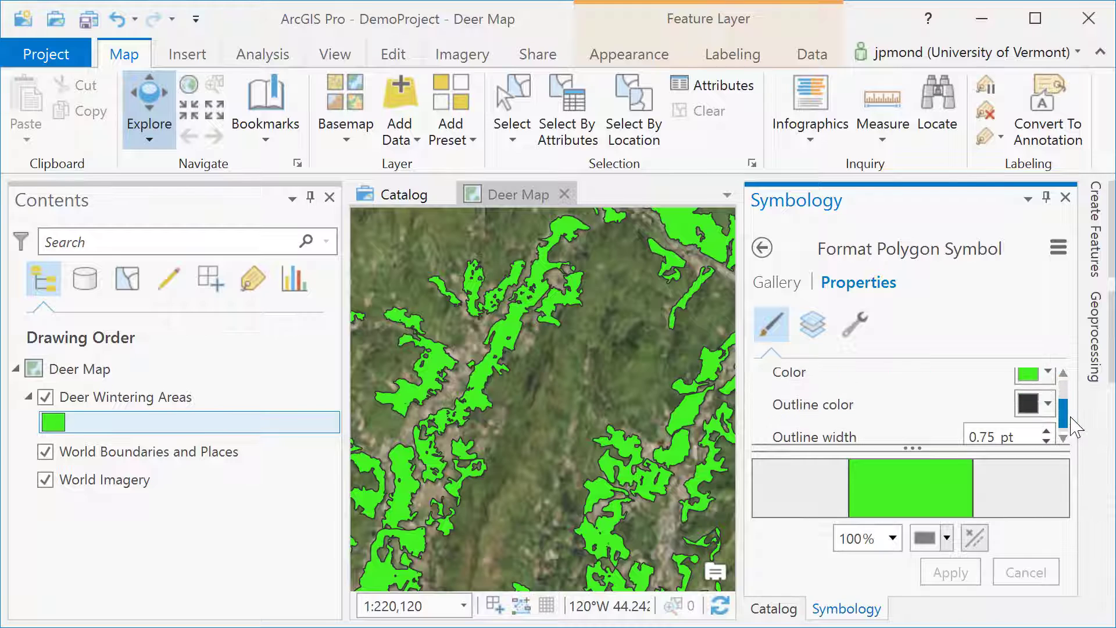
{"action": "left_click", "coordinate": [1048, 374]}
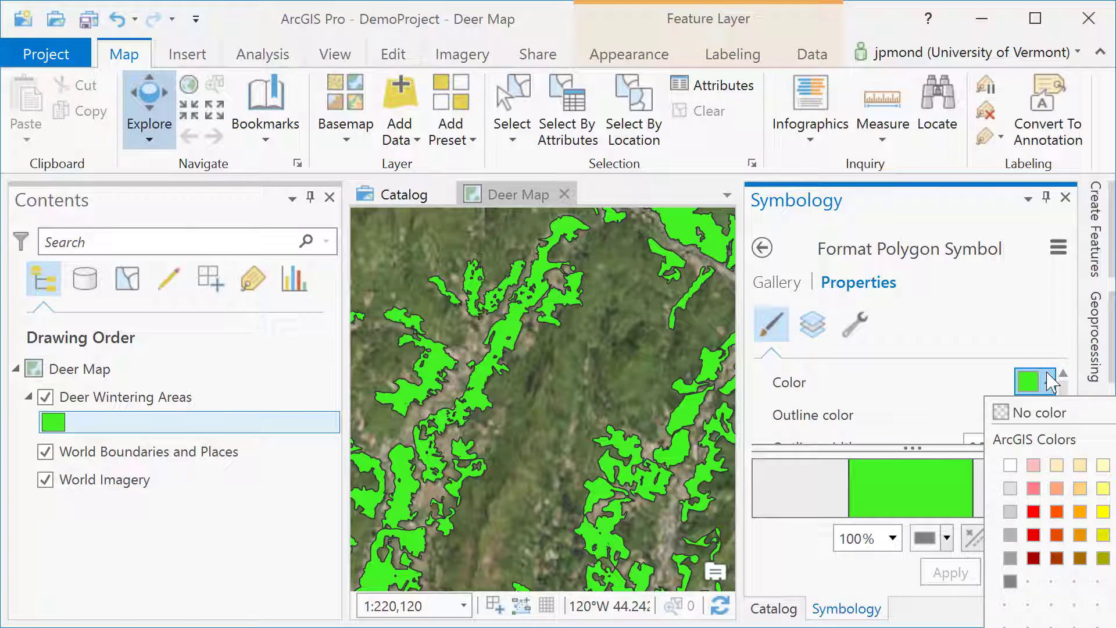
{"action": "left_click", "coordinate": [1033, 488]}
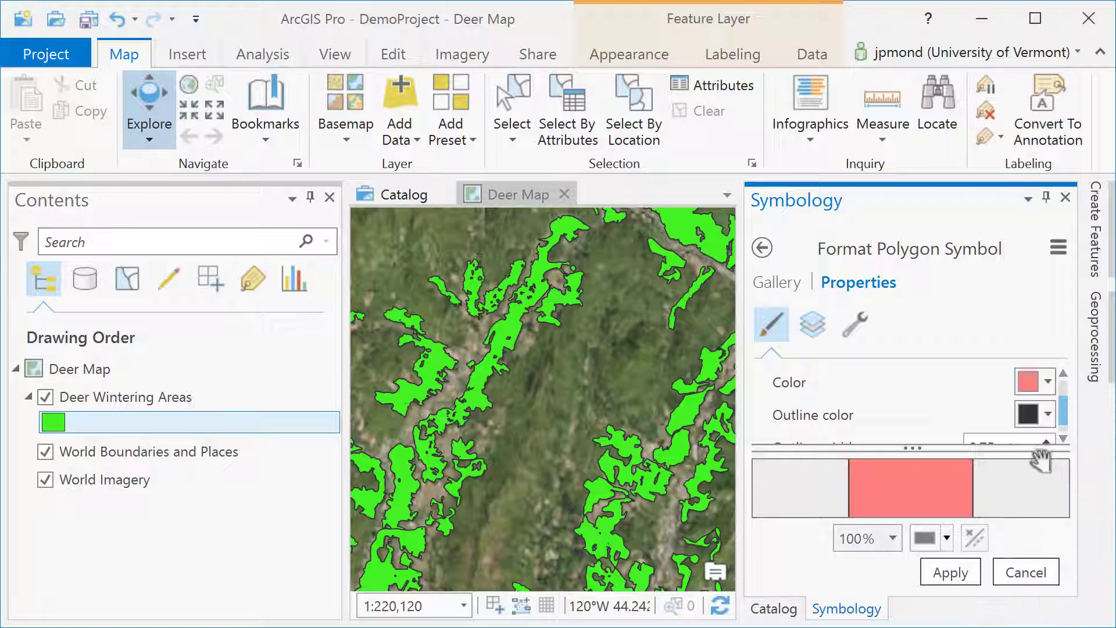
{"action": "left_click", "coordinate": [1049, 419]}
{"action": "left_click", "coordinate": [1013, 493]}
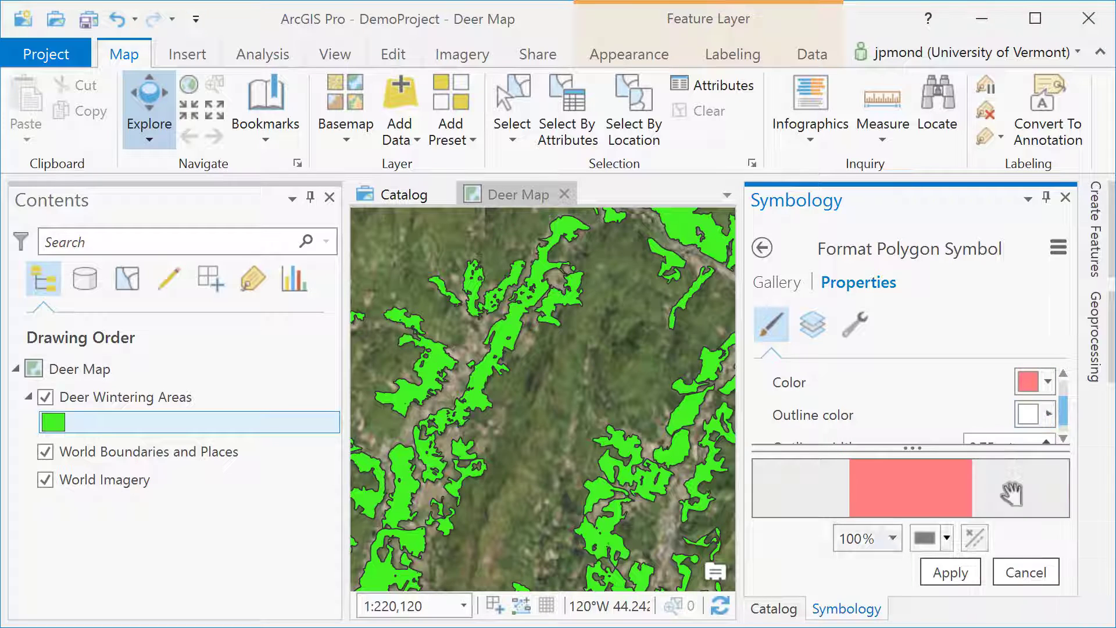
{"action": "left_click", "coordinate": [949, 571]}
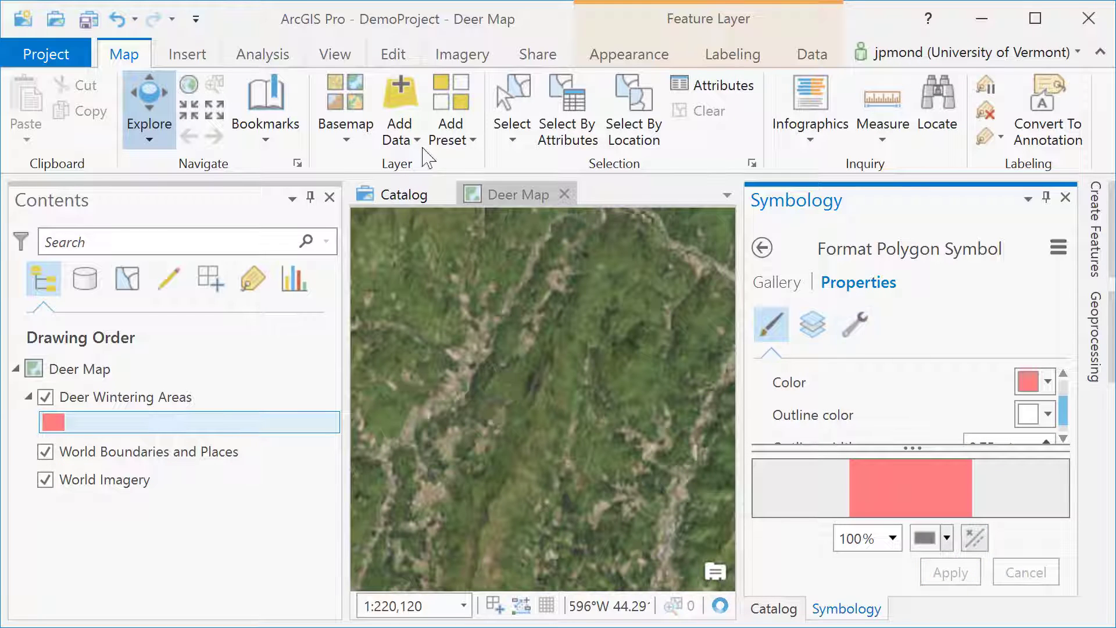
Set the Deer Wintering Areas layer transparency to 43%.
{"action": "left_click", "coordinate": [604, 56]}
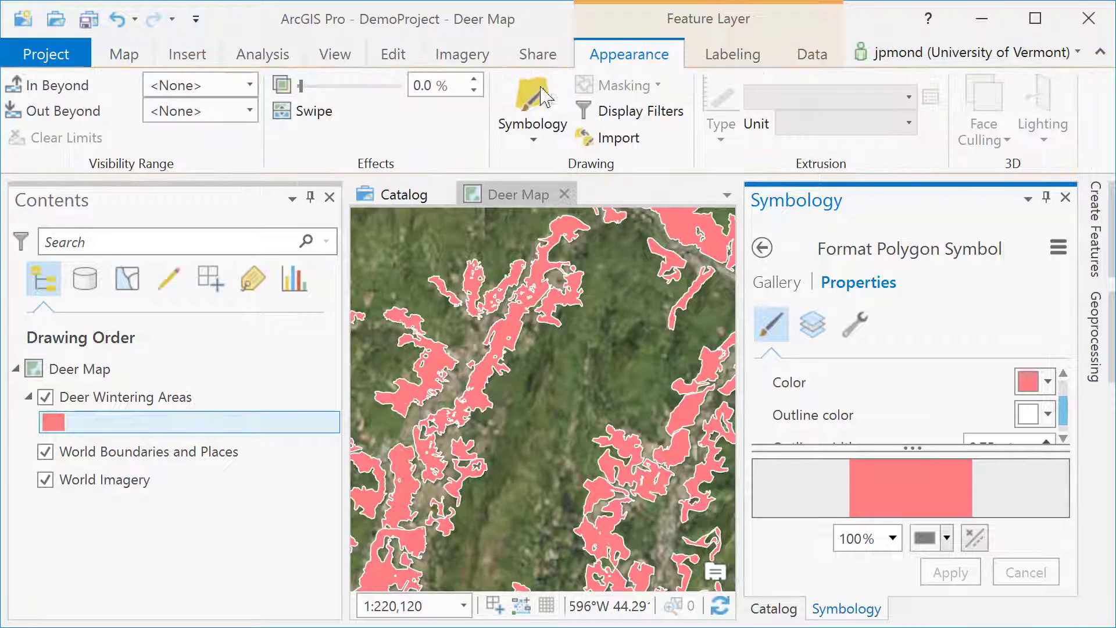
{"action": "left_click_drag", "start_coordinate": [300, 87], "coordinate": [343, 93]}
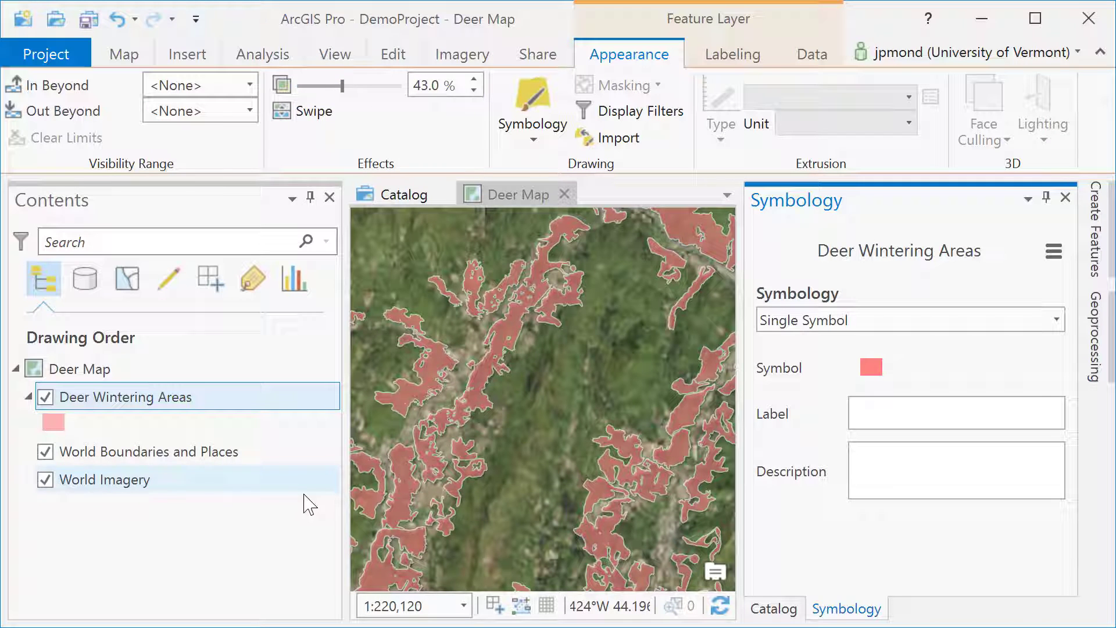
{"action": "left_click", "coordinate": [241, 407]}
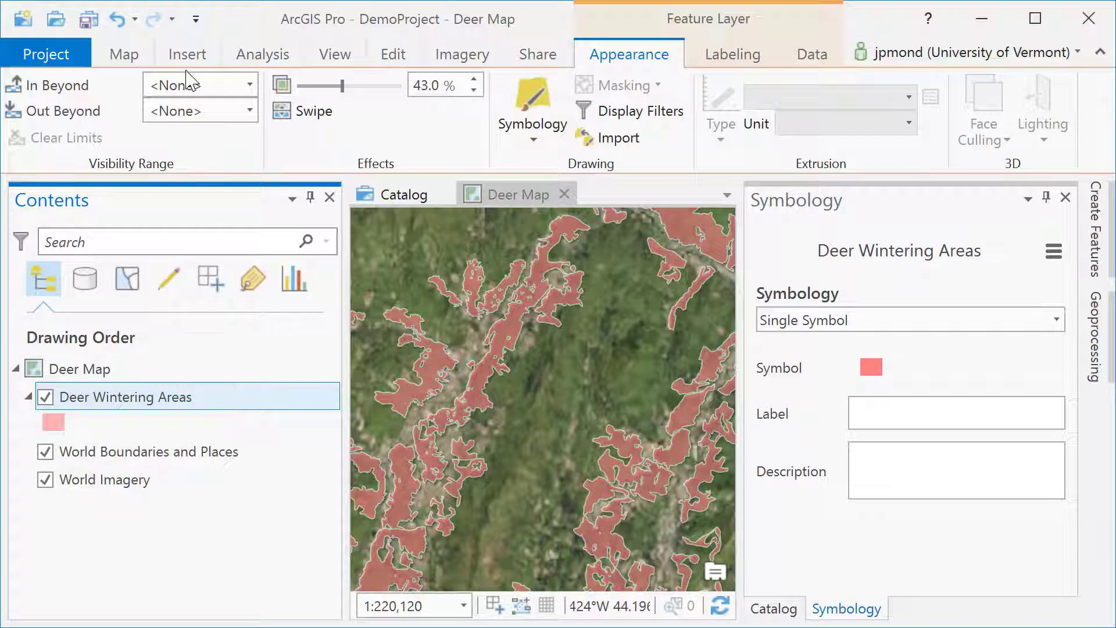
Create a new letter-size portrait layout.
{"action": "left_click", "coordinate": [187, 55]}
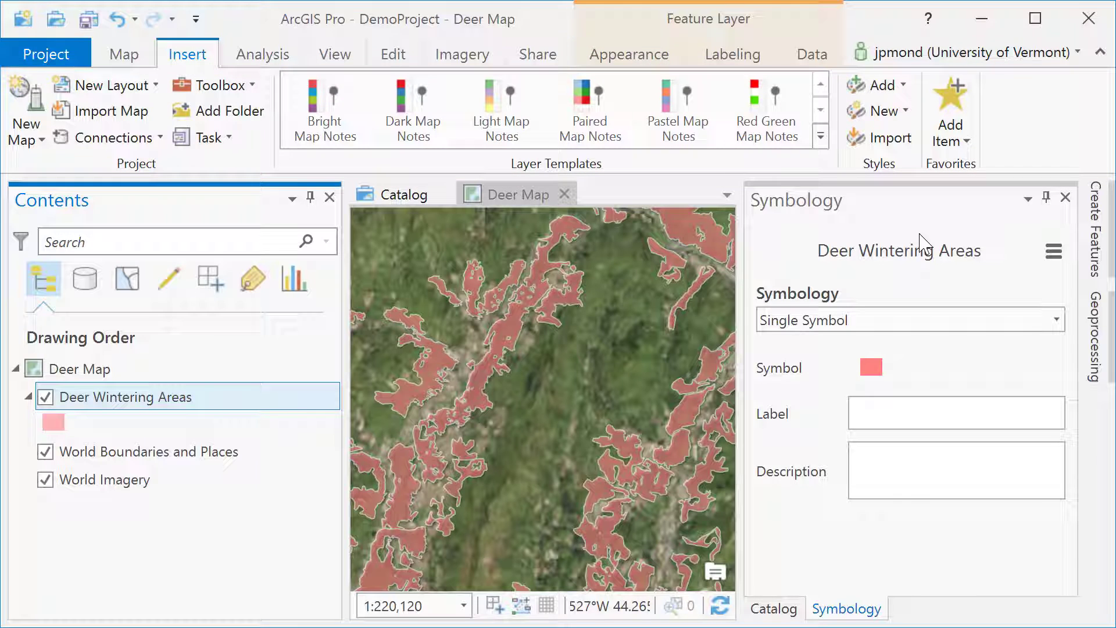
{"action": "left_click", "coordinate": [1046, 197]}
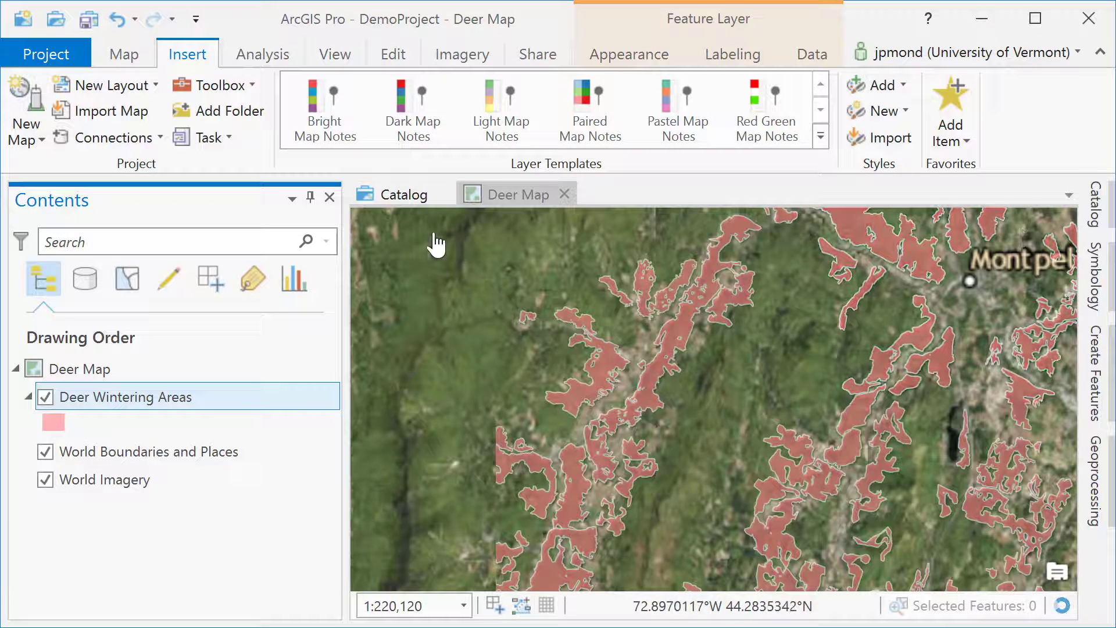
{"action": "left_click", "coordinate": [99, 90]}
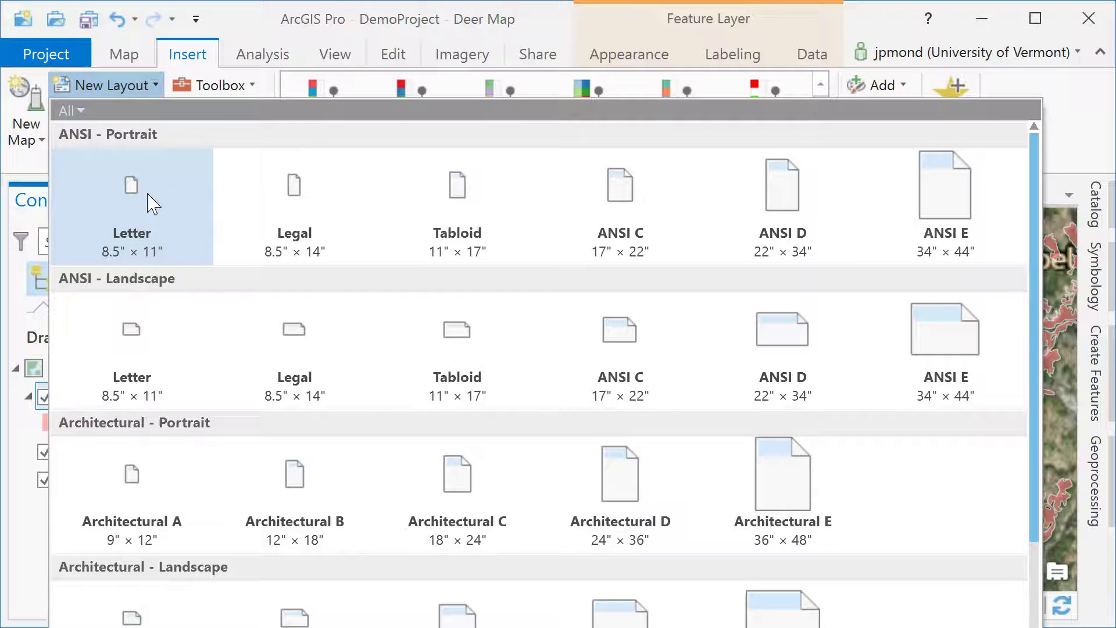
{"action": "left_click", "coordinate": [151, 204]}
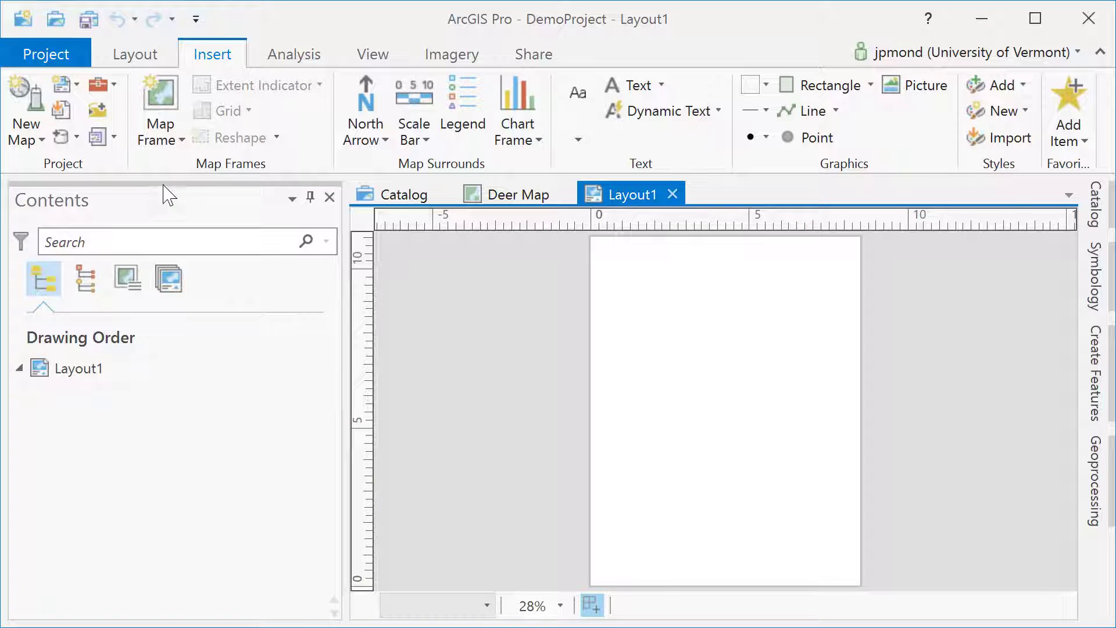
Draw a Deer Map frame on Layout1 and return to the Deer Map view.
{"action": "left_click", "coordinate": [179, 145]}
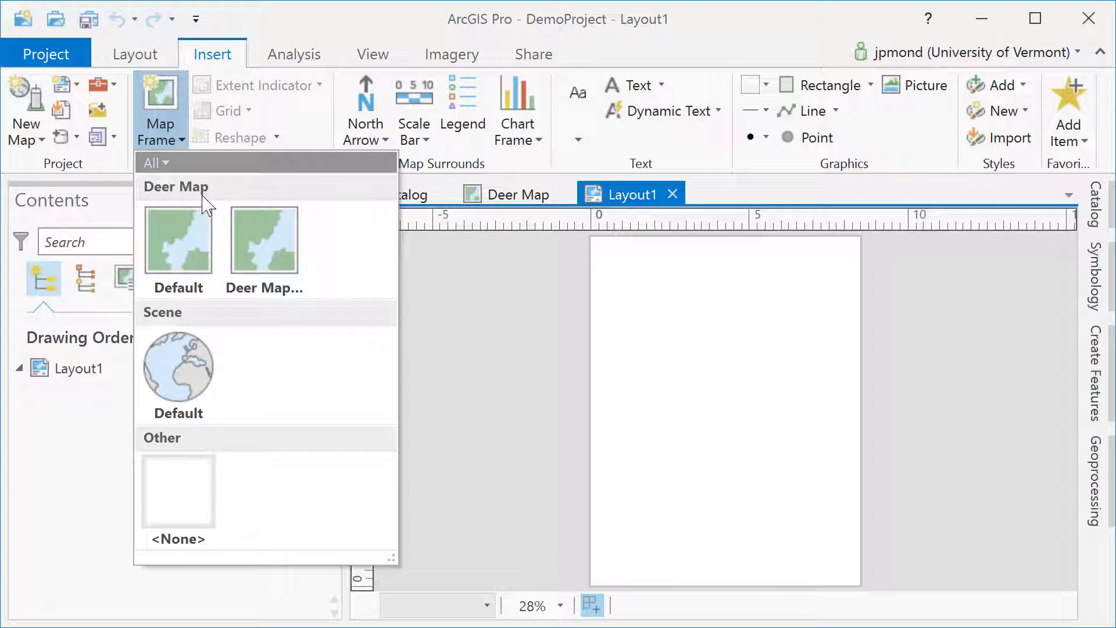
{"action": "left_click", "coordinate": [263, 244]}
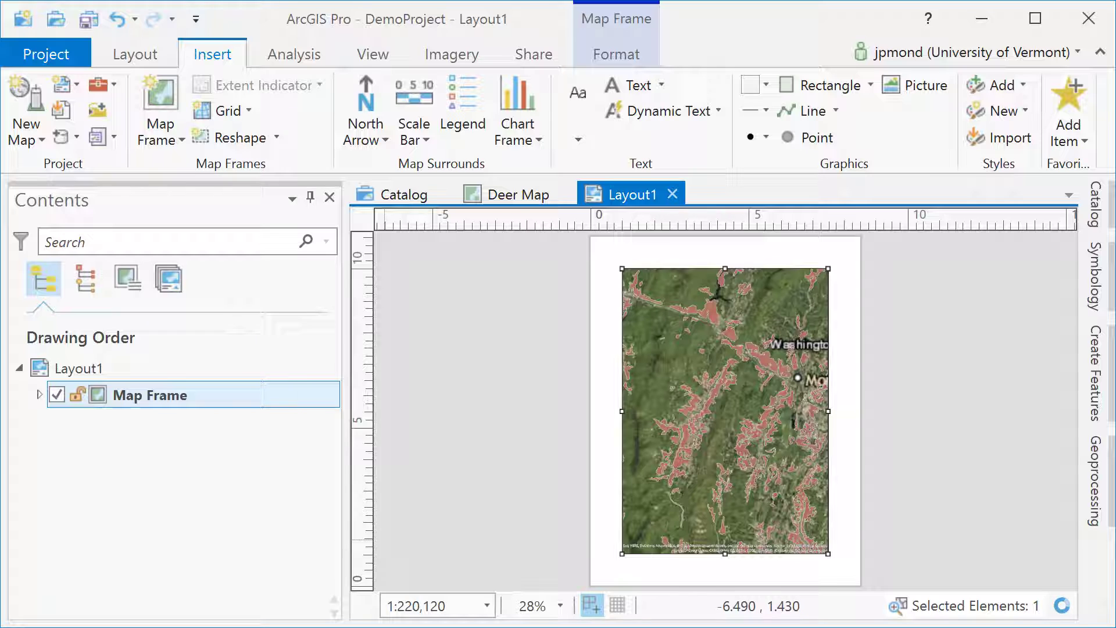
{"action": "key", "text": "ctrl+Tab"}
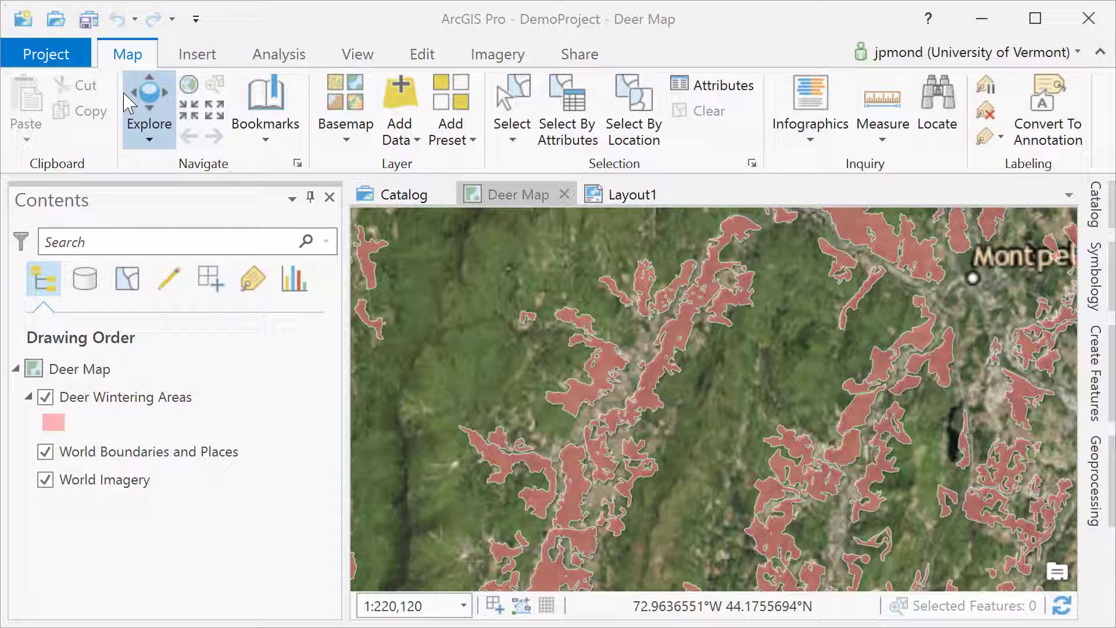
Create a new global 3D scene in the project.
{"action": "left_click", "coordinate": [132, 57]}
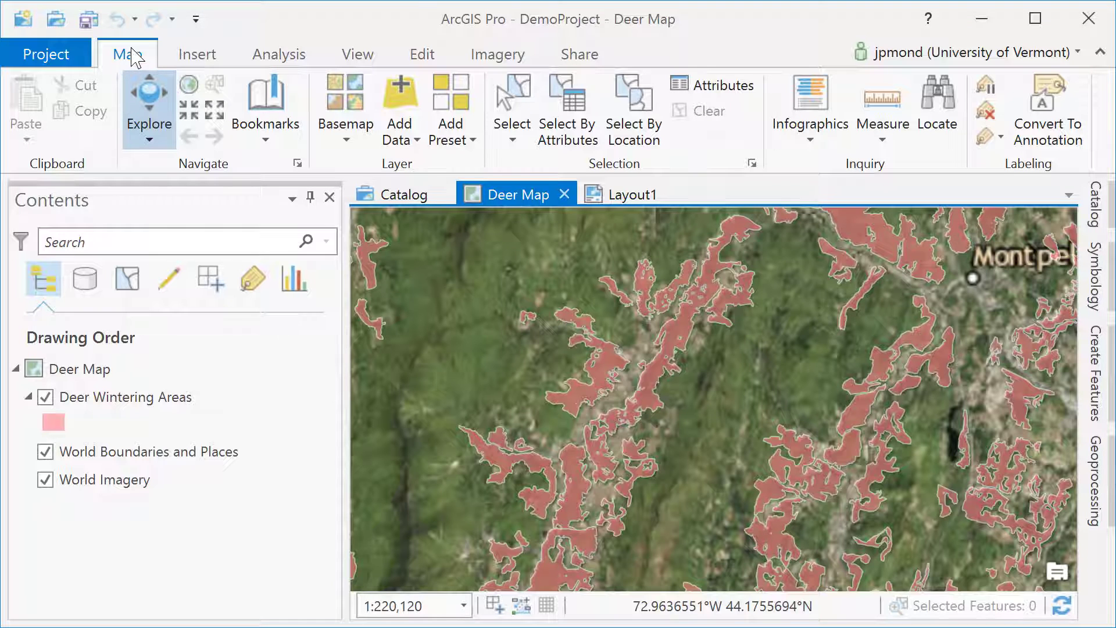
{"action": "left_click", "coordinate": [192, 55]}
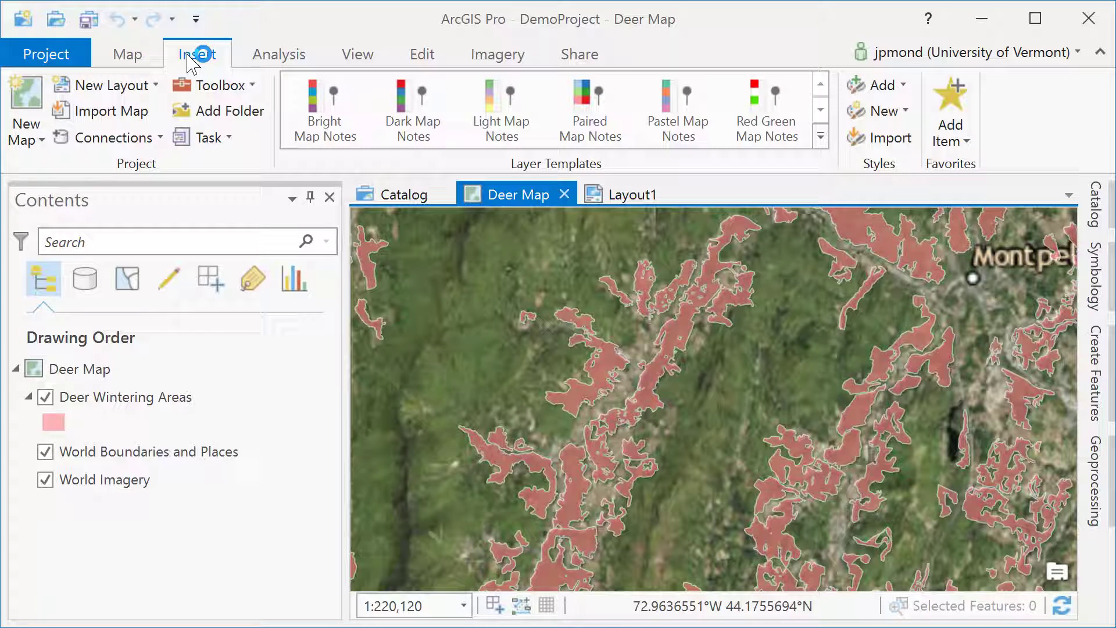
{"action": "left_click", "coordinate": [26, 136]}
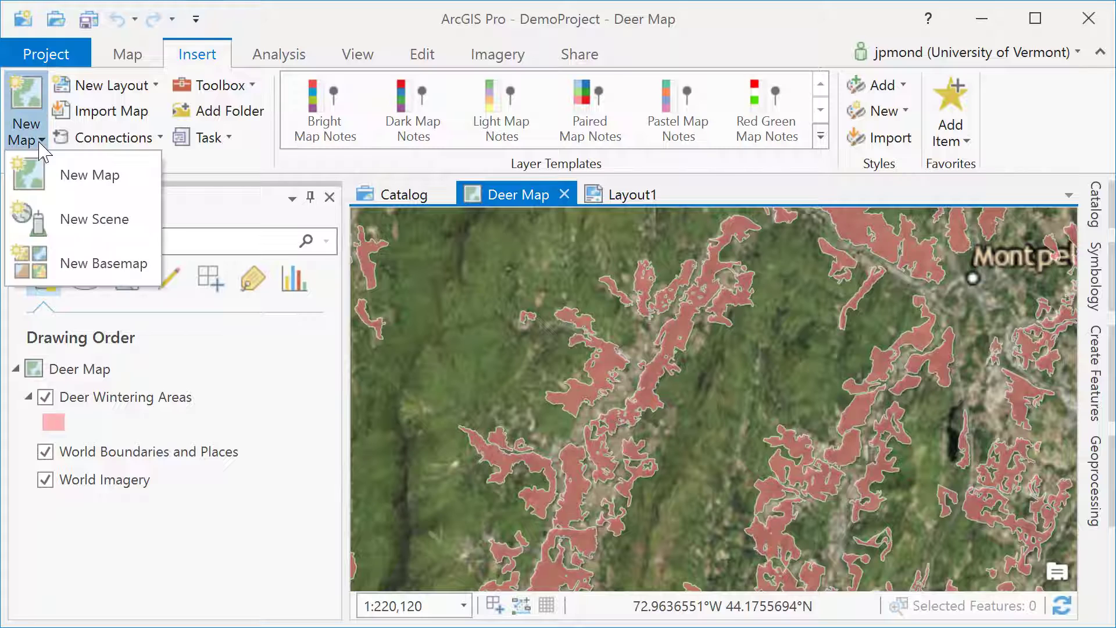
{"action": "left_click", "coordinate": [58, 229]}
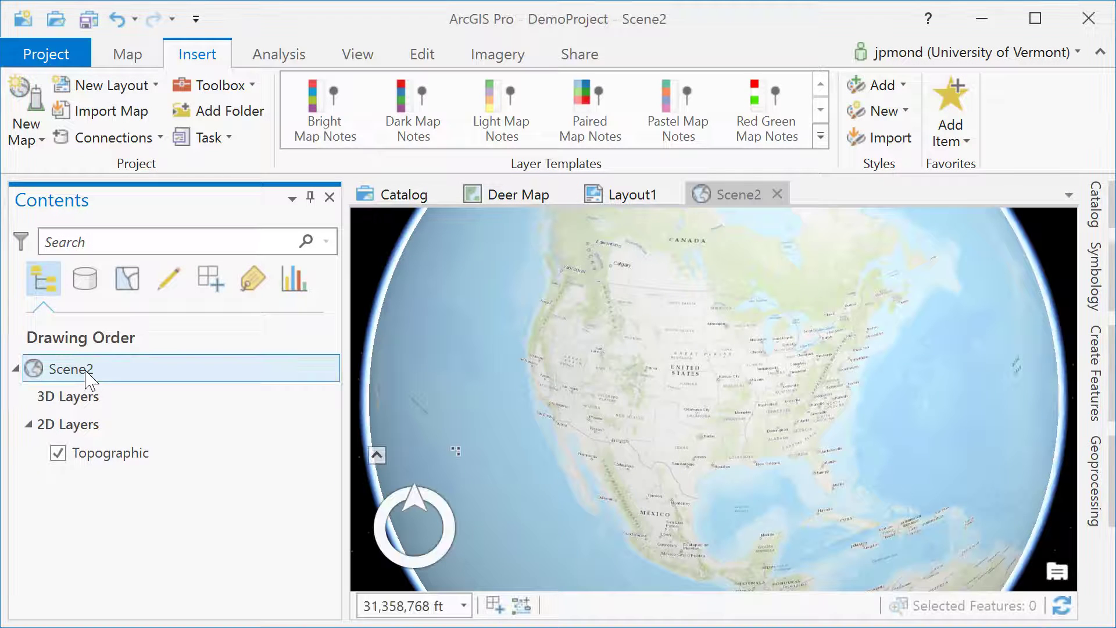
Rename the new scene to 3D View.
{"action": "left_click", "coordinate": [92, 382]}
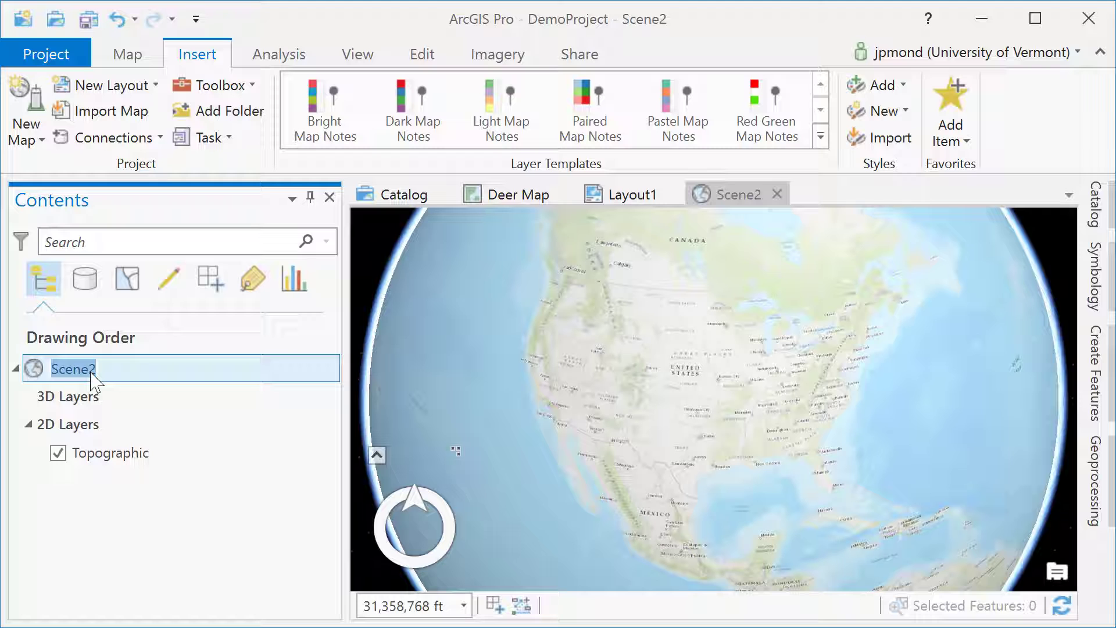
{"action": "type", "text": "3D View"}
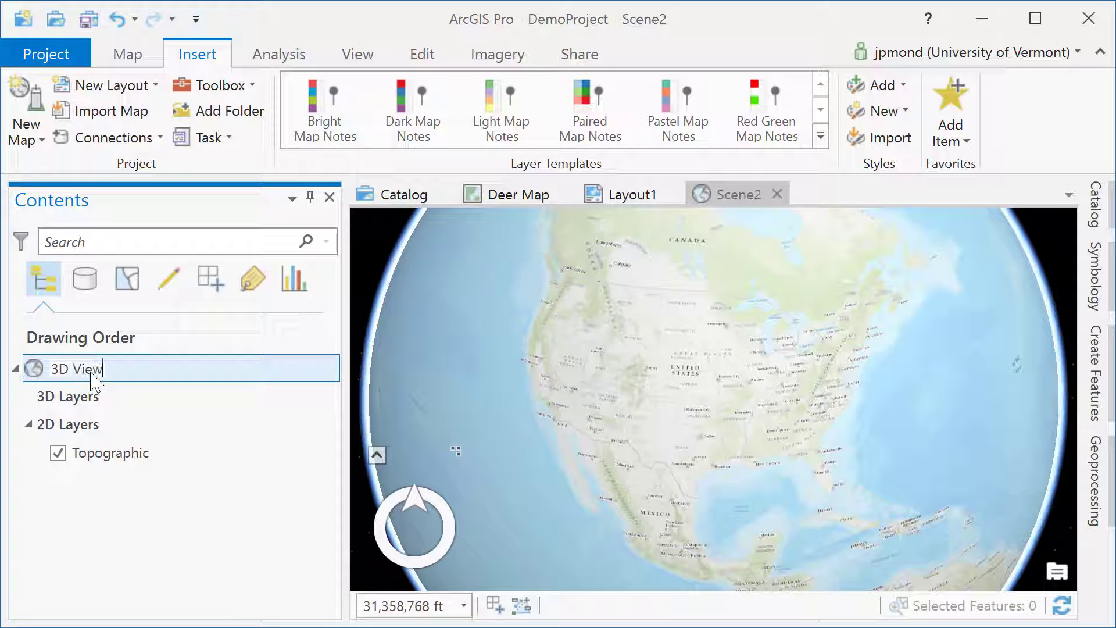
{"action": "key", "text": "Return"}
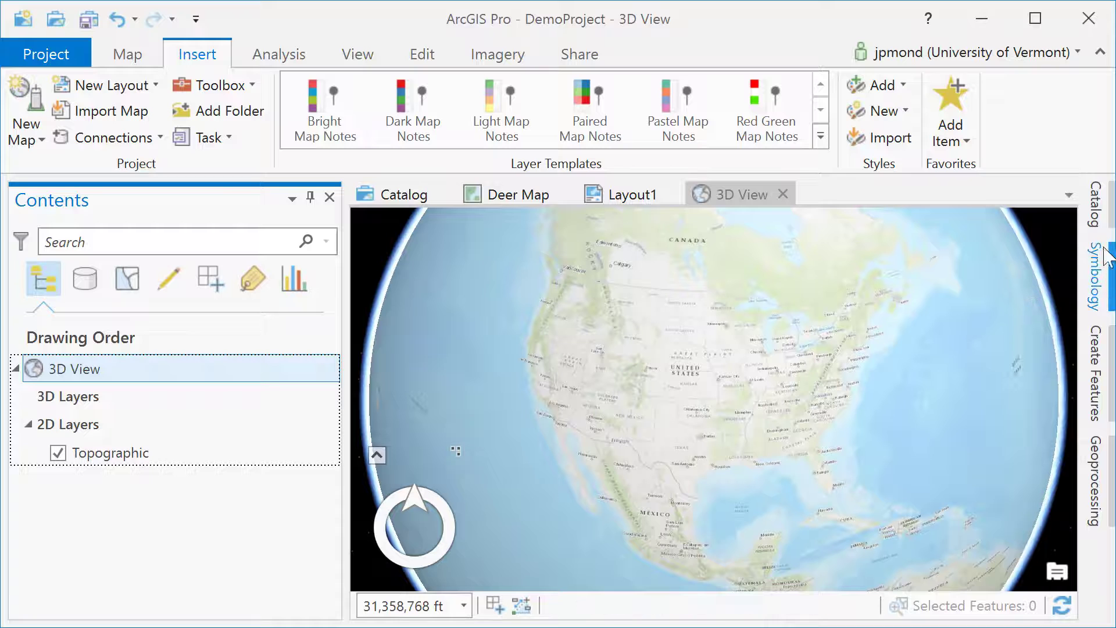
Add dsm_2014_shelburne.tif from the DemoProject folder in Catalog to Scene1.
{"action": "left_click", "coordinate": [1104, 224]}
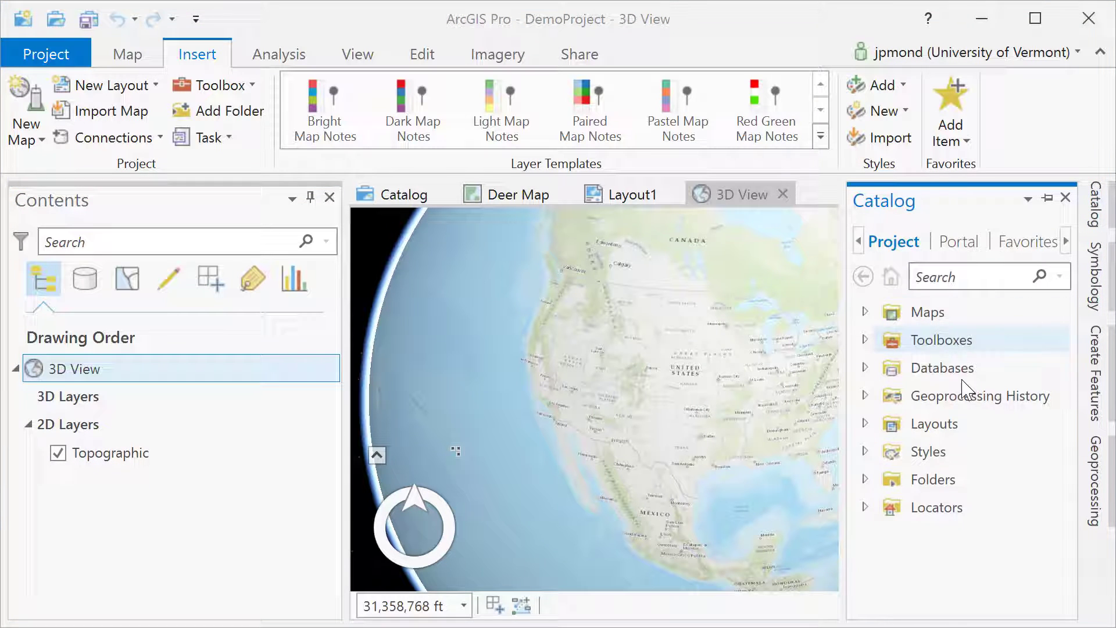
{"action": "left_click", "coordinate": [865, 481]}
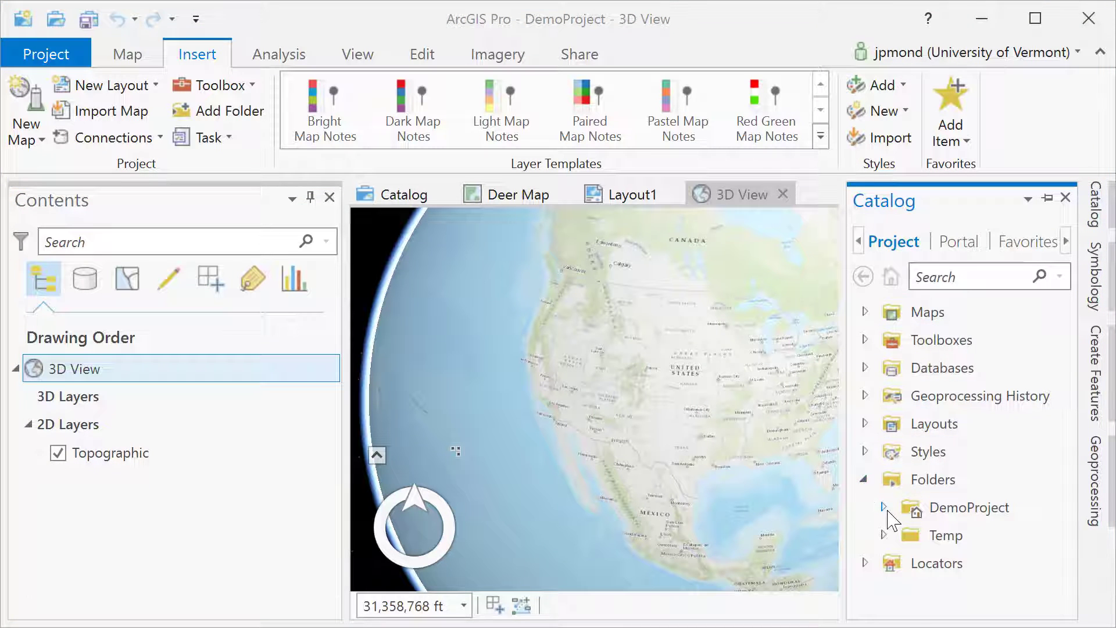
{"action": "left_click", "coordinate": [883, 507]}
{"action": "scroll", "coordinate": [953, 517], "scroll_direction": "down", "scroll_amount": 2}
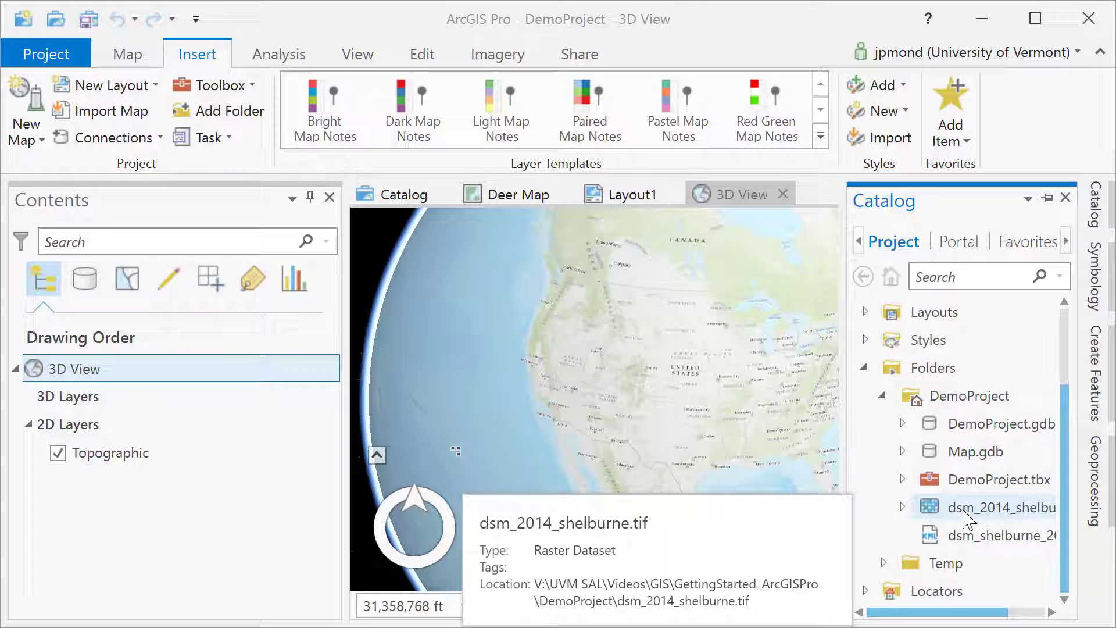
{"action": "left_click_drag", "start_coordinate": [965, 515], "coordinate": [96, 448]}
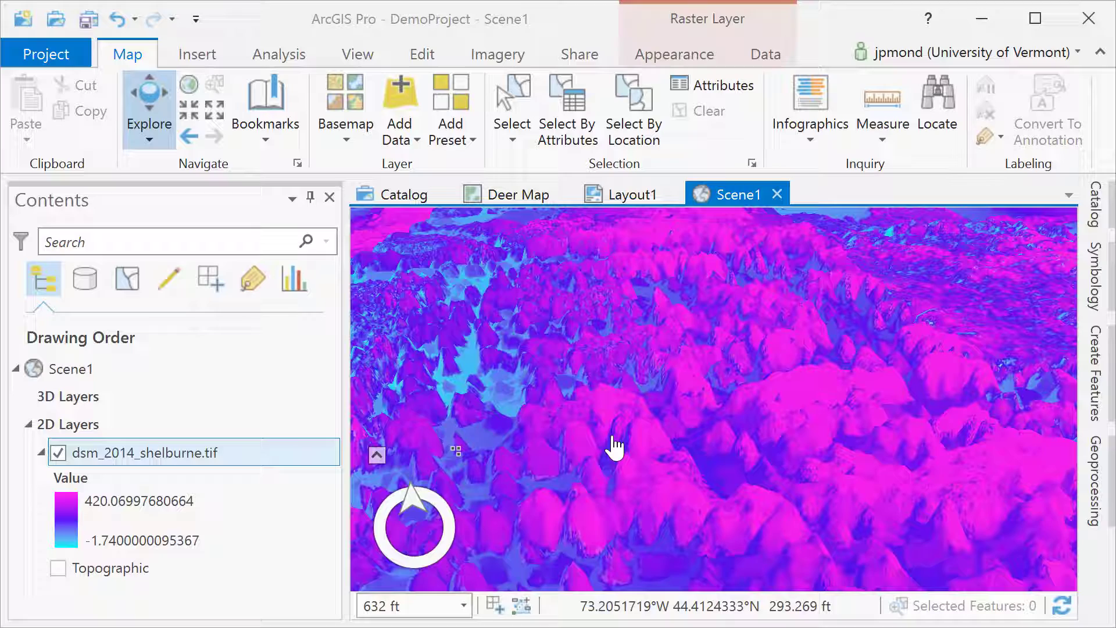